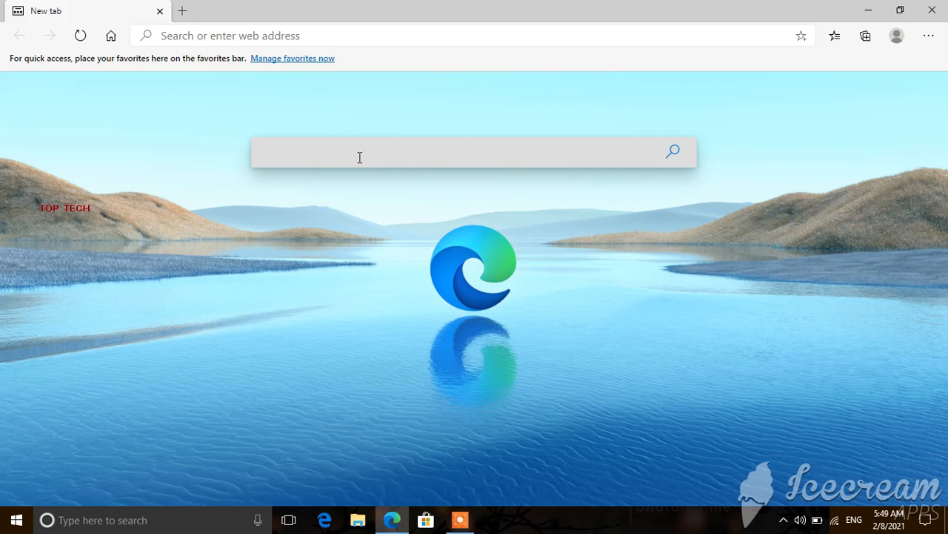
Step: Go to tnpds.gov.in in Edge and open the Apply a New Card smart card form
left_click(361, 157)
type("tn")
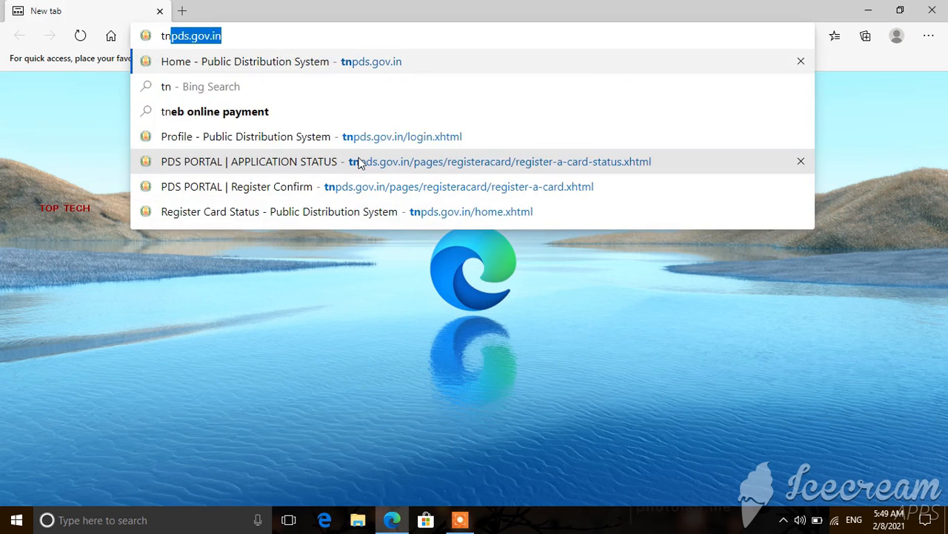
type("pd")
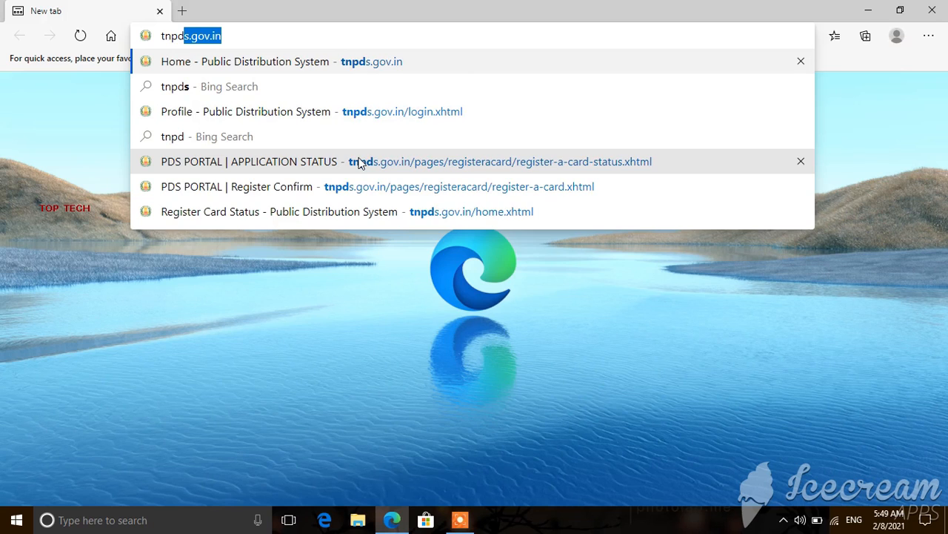
type("s.")
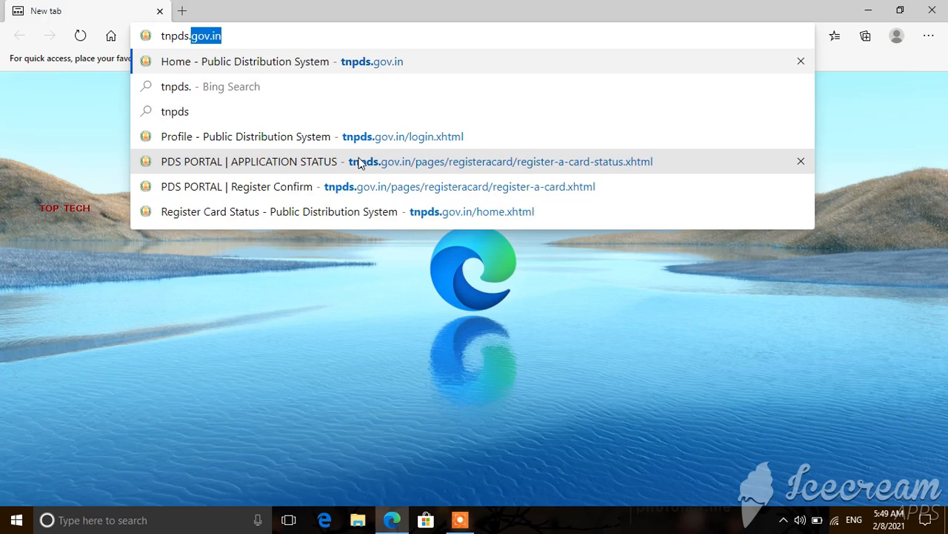
type("gov.in")
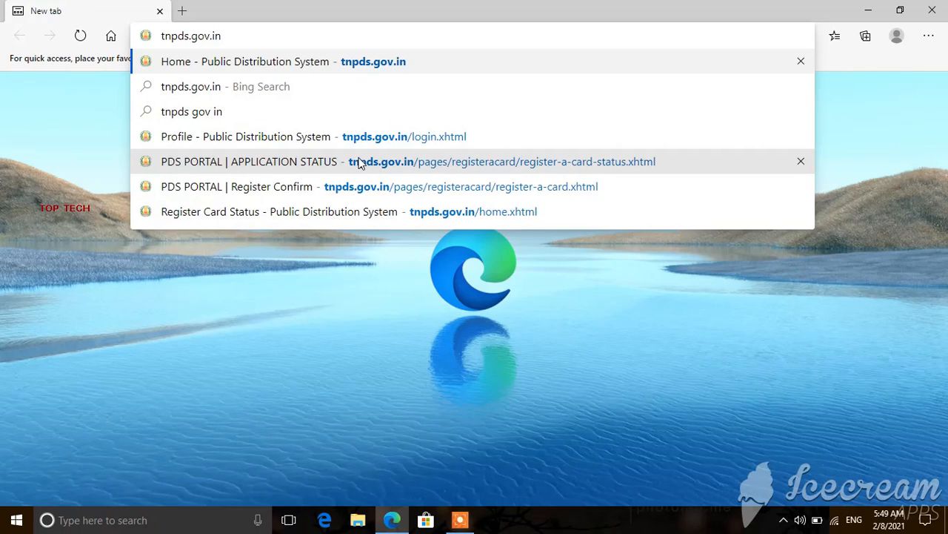
key("Return")
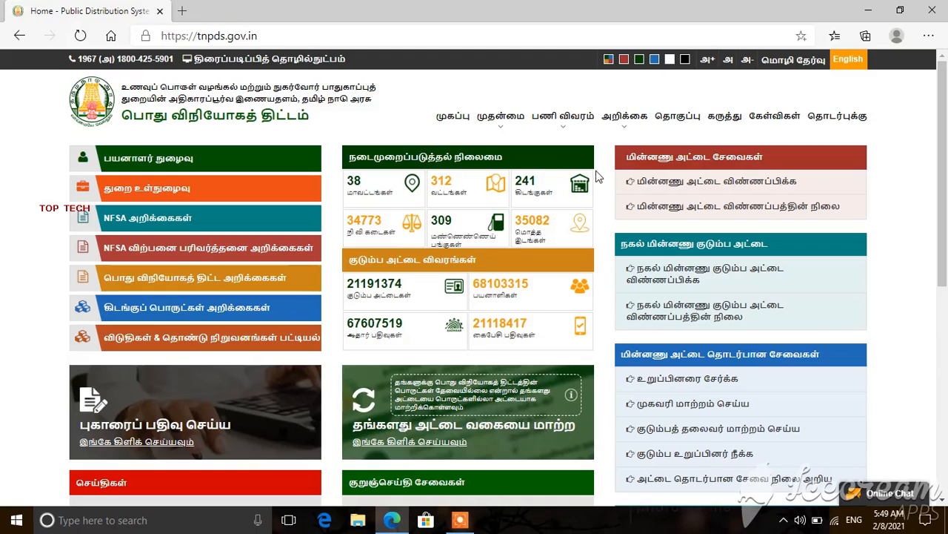
left_click(649, 190)
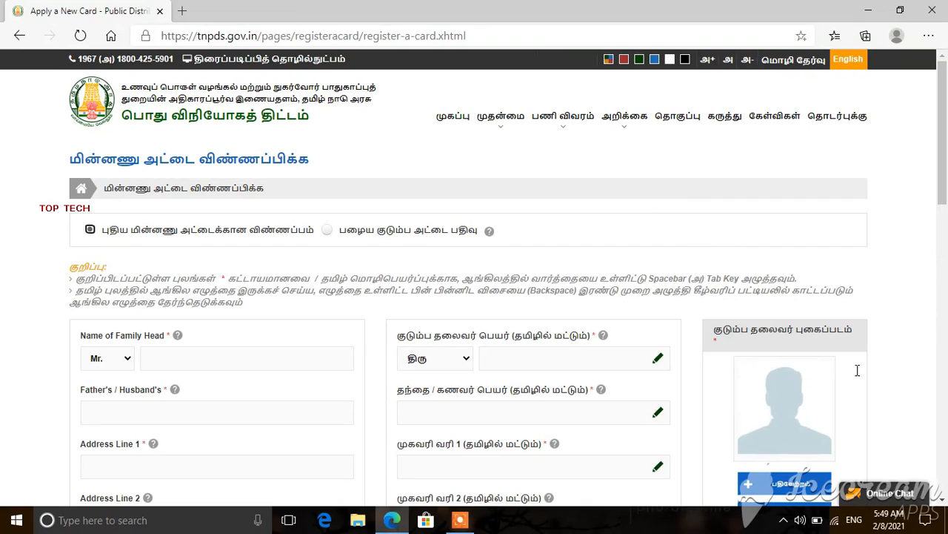
Step: Set the family head's title to Mrs. and enter the family head's name in English
scroll(944, 504, "down", 3)
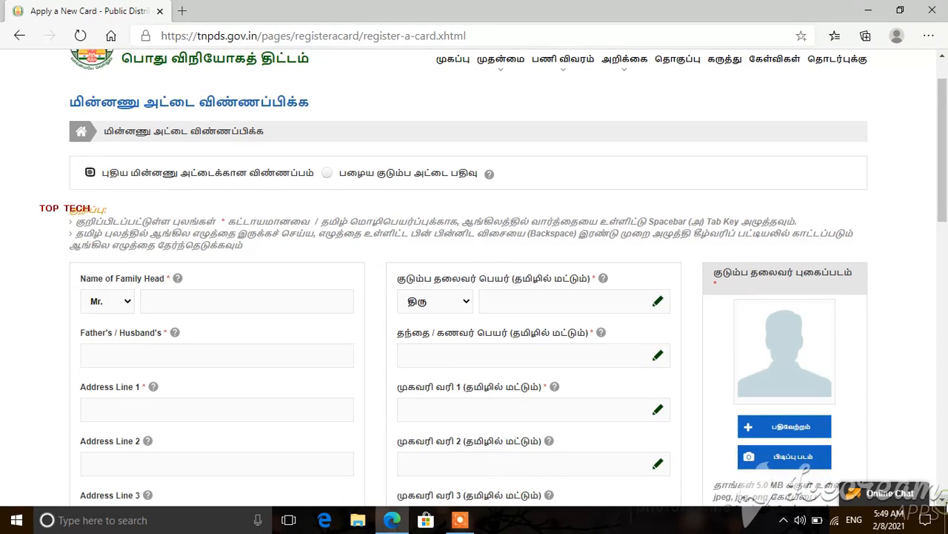
scroll(943, 504, "down", 2)
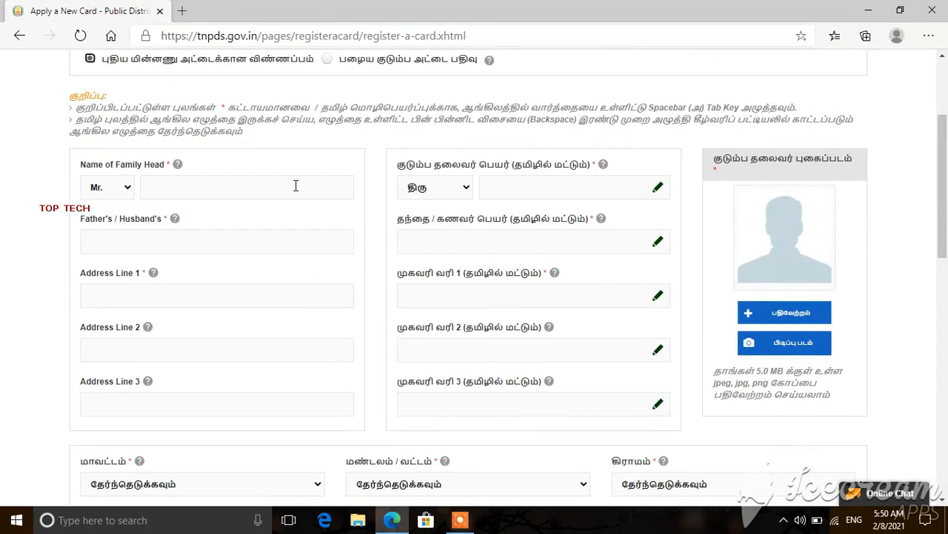
left_click(126, 188)
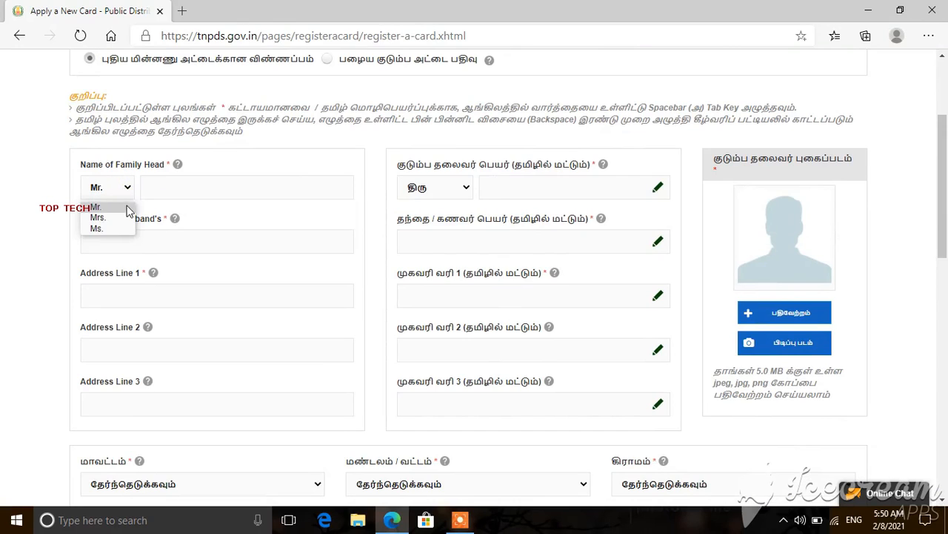
left_click(126, 219)
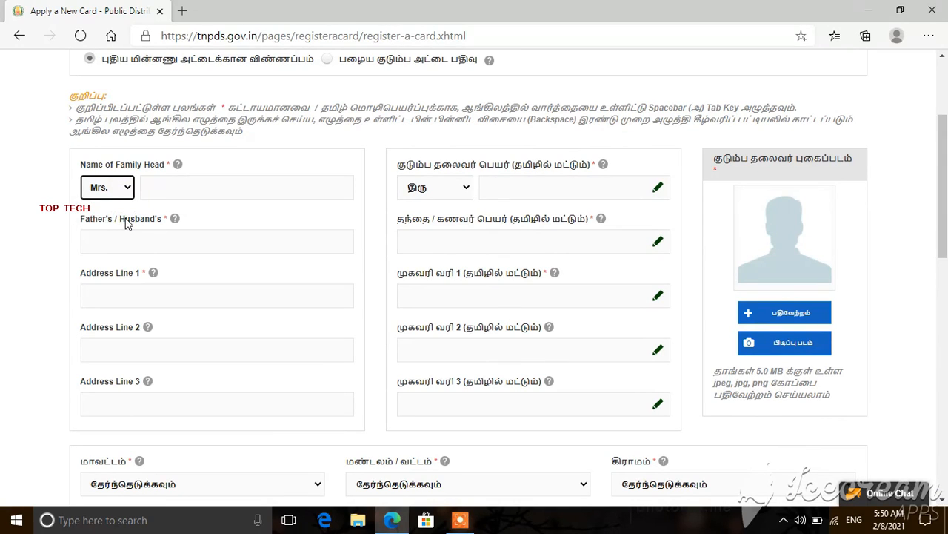
left_click(159, 190)
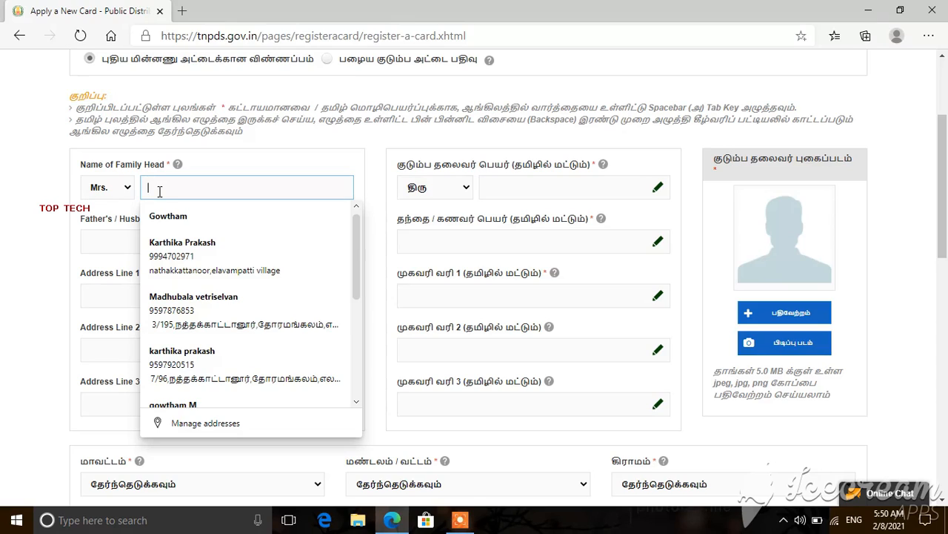
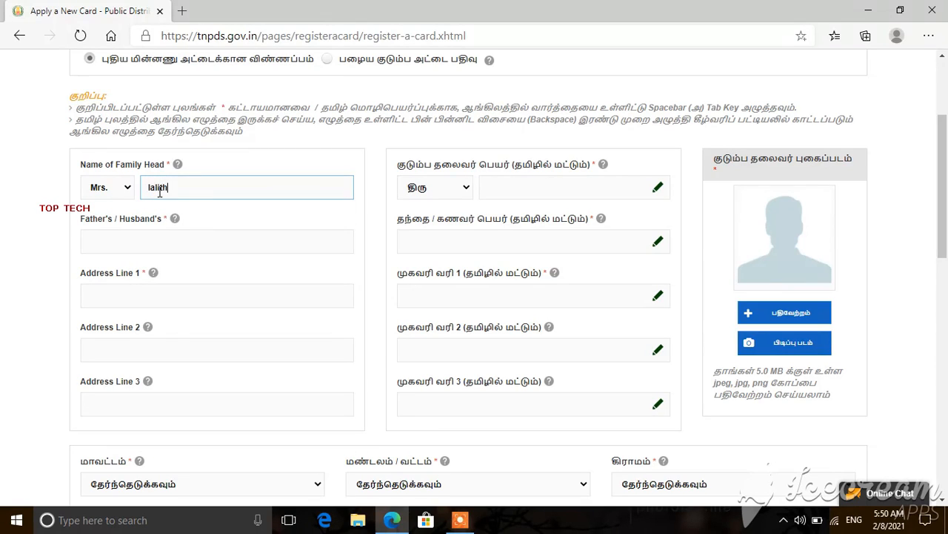
Step: Choose திருமதி as the Tamil title and begin entering the family head's Tamil name
left_click(498, 186)
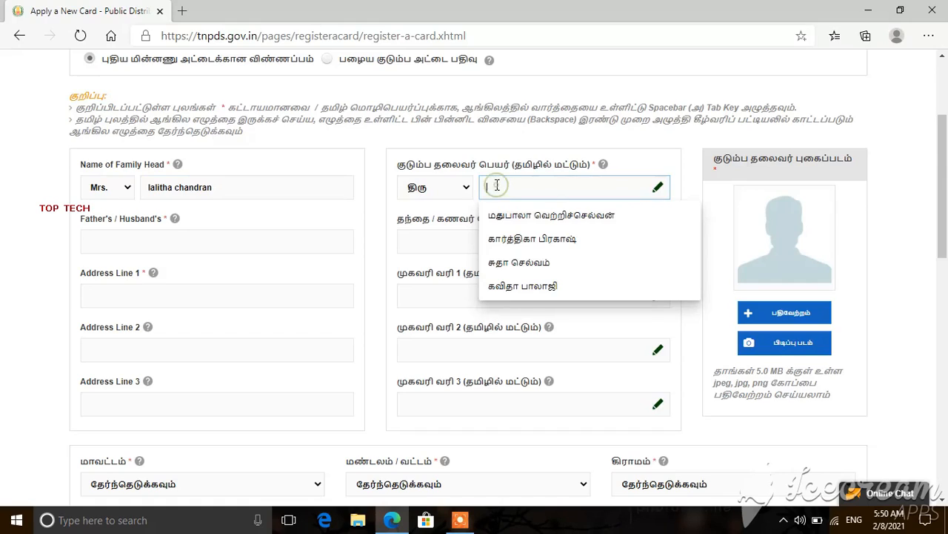
left_click(467, 190)
left_click(457, 222)
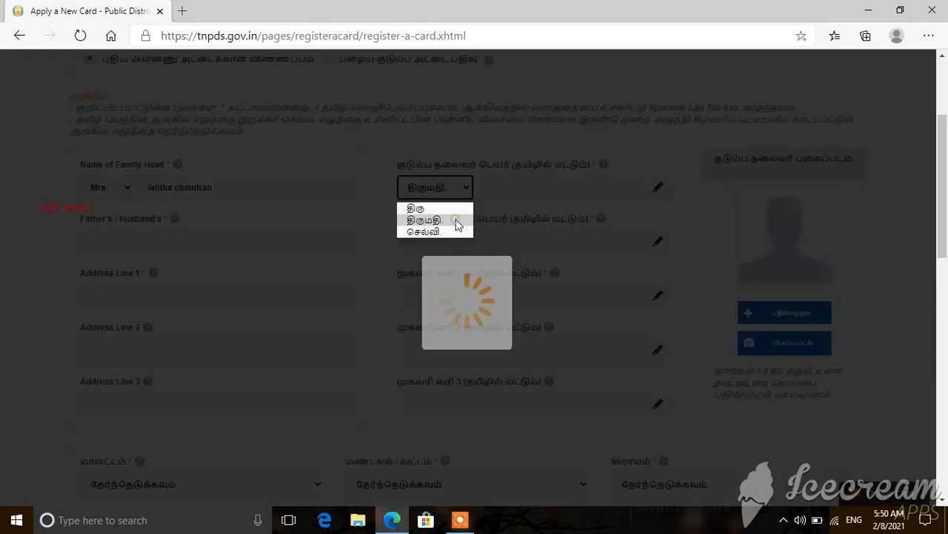
left_click(501, 188)
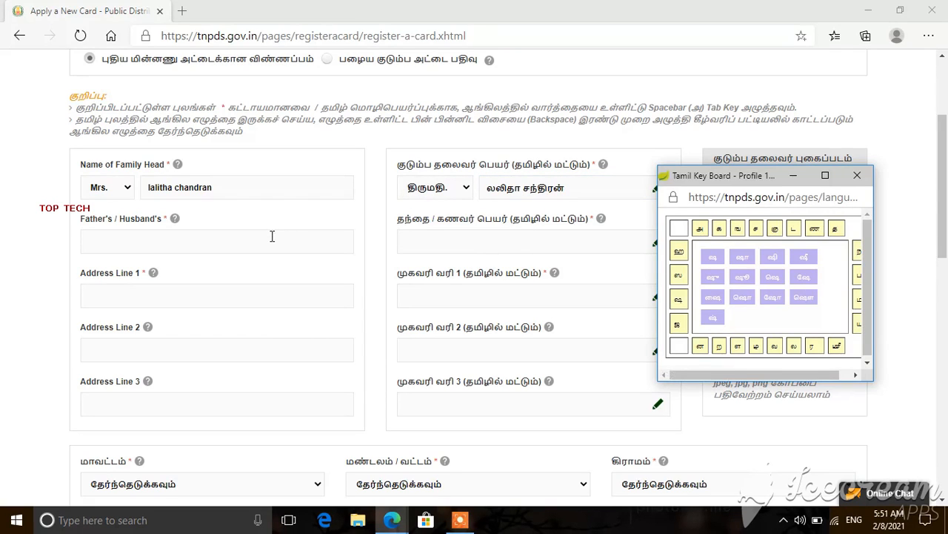
Step: Enter the father's/husband's name and capitalise the first letter of both English names
left_click(272, 236)
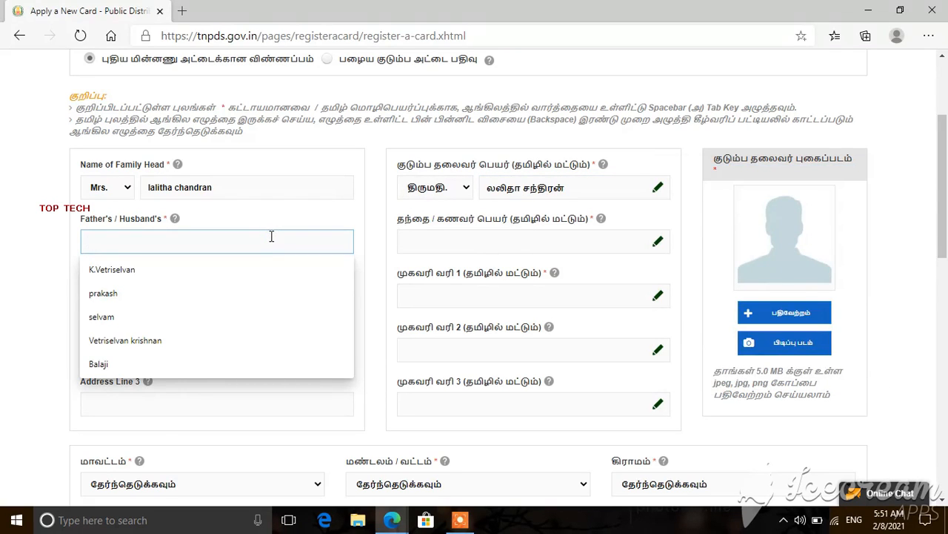
type("ch")
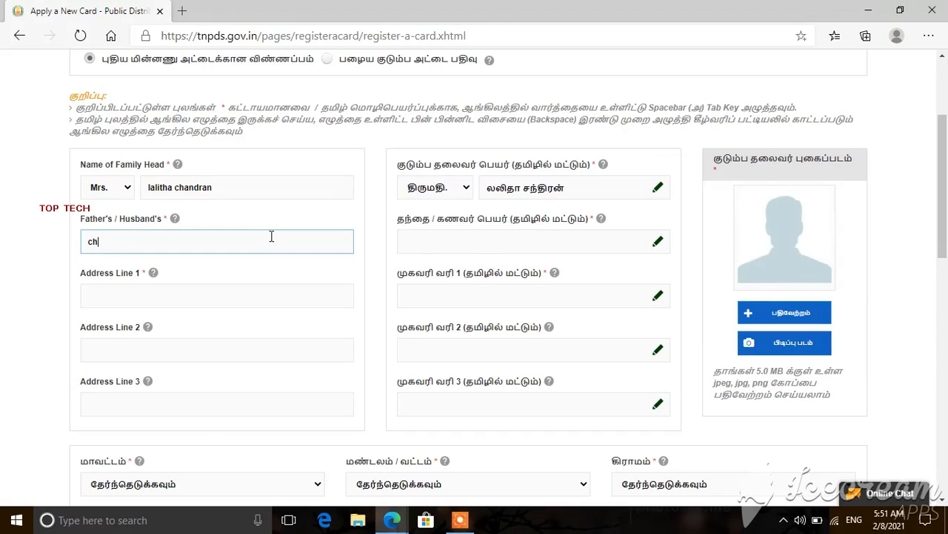
type("andran")
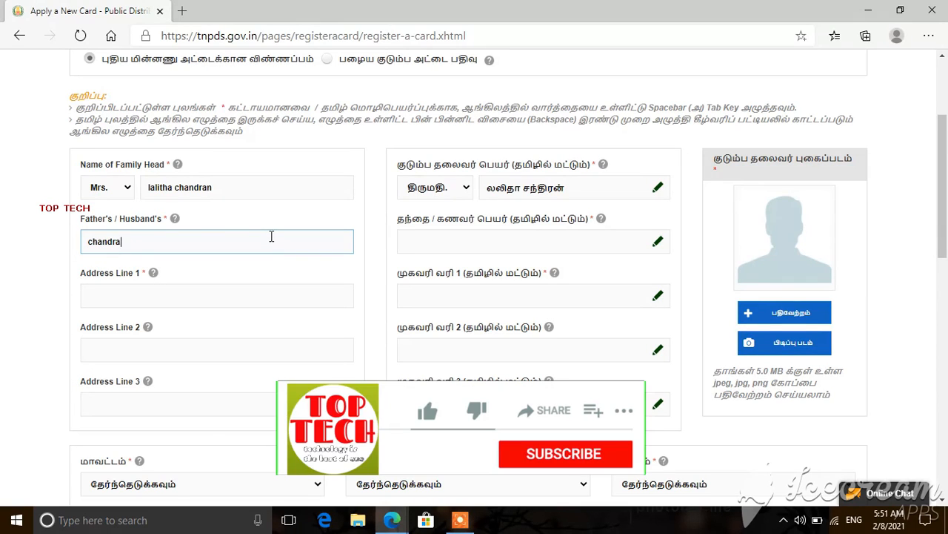
left_click(92, 243)
key("BackSpace")
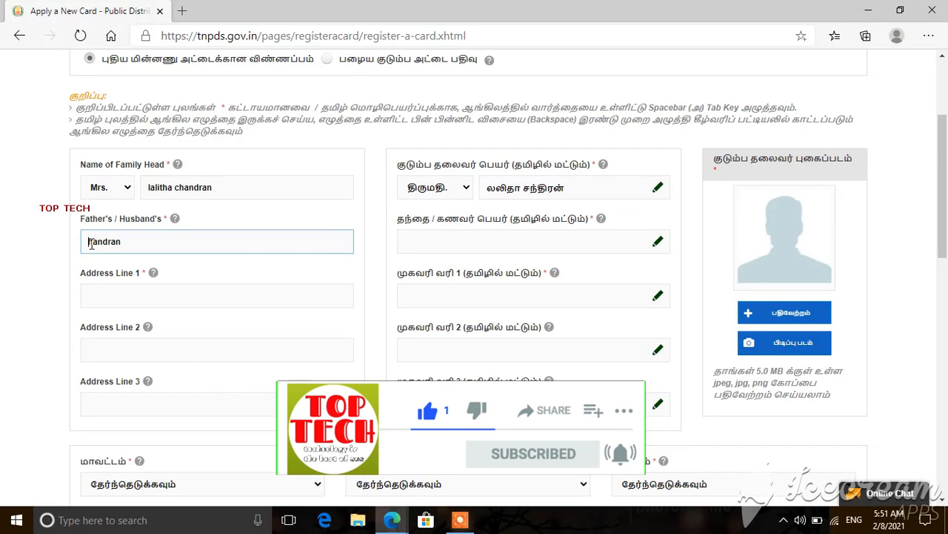
type("C")
left_click(151, 188)
key("BackSpace")
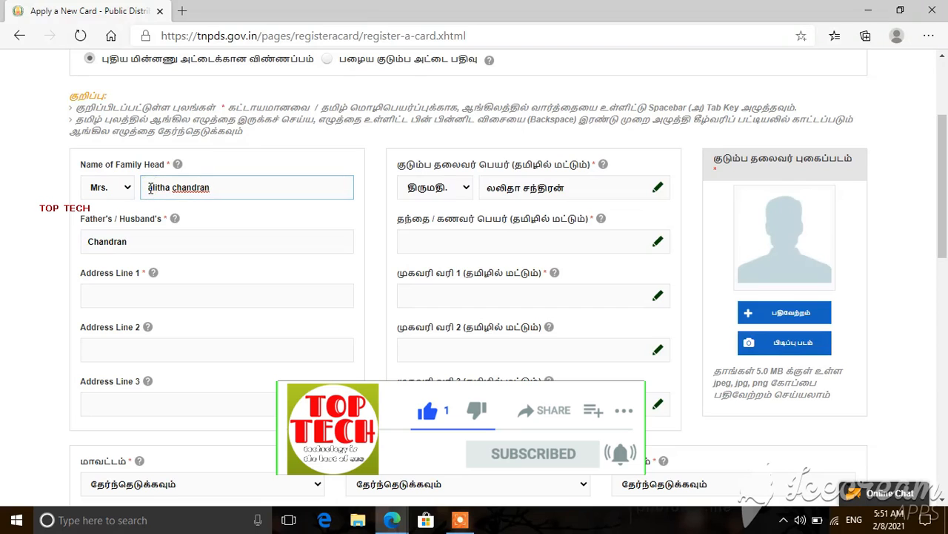
type("L")
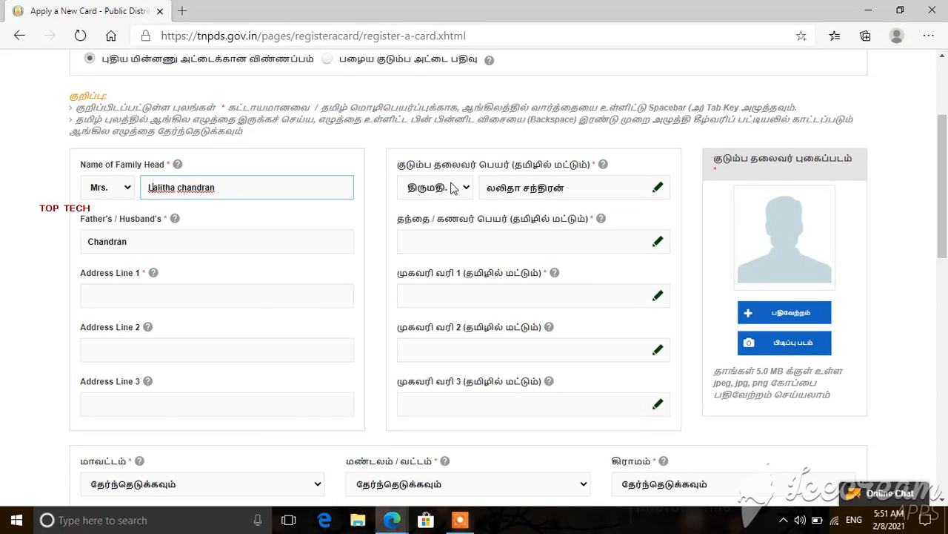
Step: Copy the Tamil surname சந்திரன் for use as the Tamil father's name
left_click(446, 240)
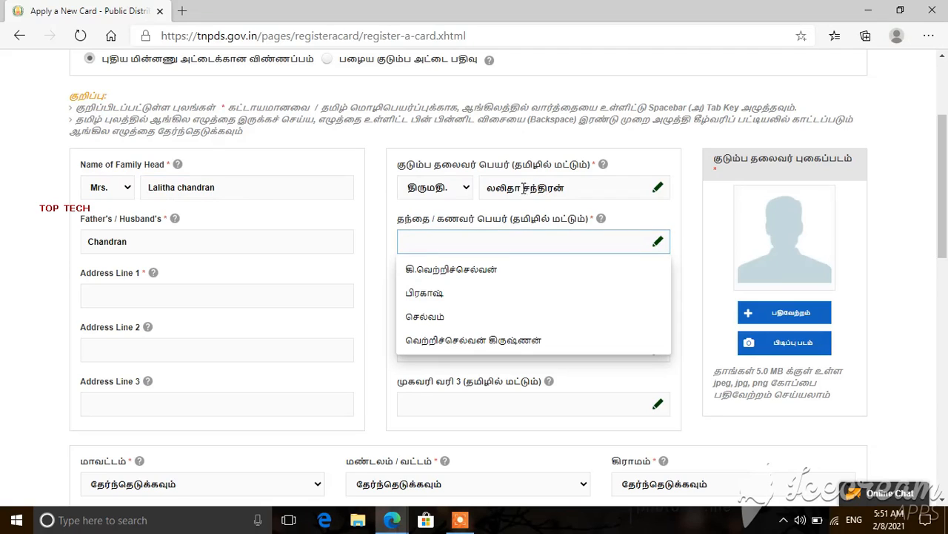
left_click_drag(523, 188, 567, 190)
key("ctrl+c")
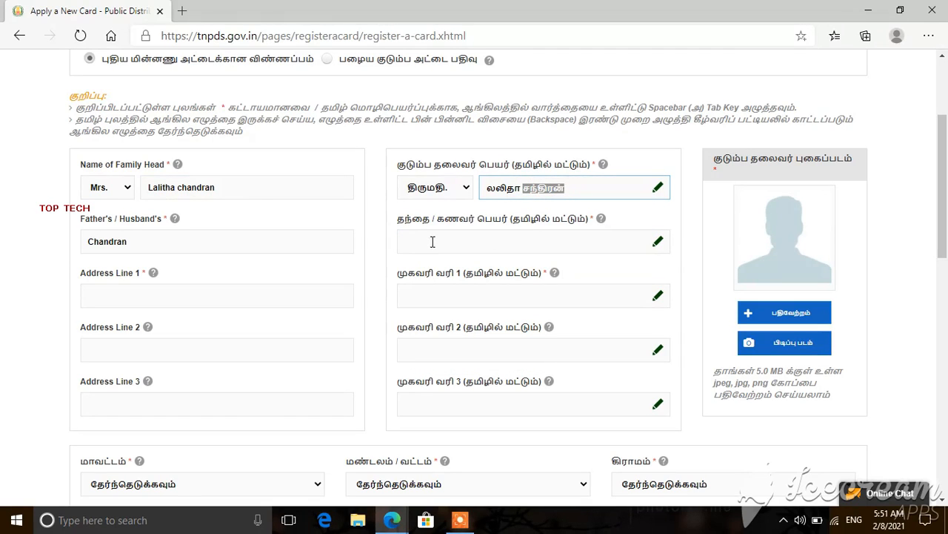
left_click(409, 242)
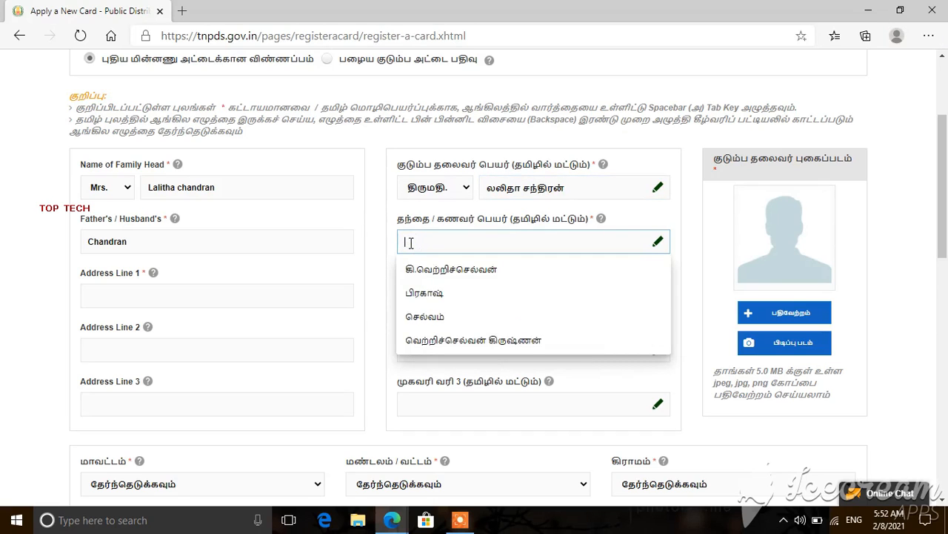
Step: Paste சந்திரன் as the Tamil father's name and fill English Address Line 1, adding house number /16
key("ctrl+v")
left_click(321, 289)
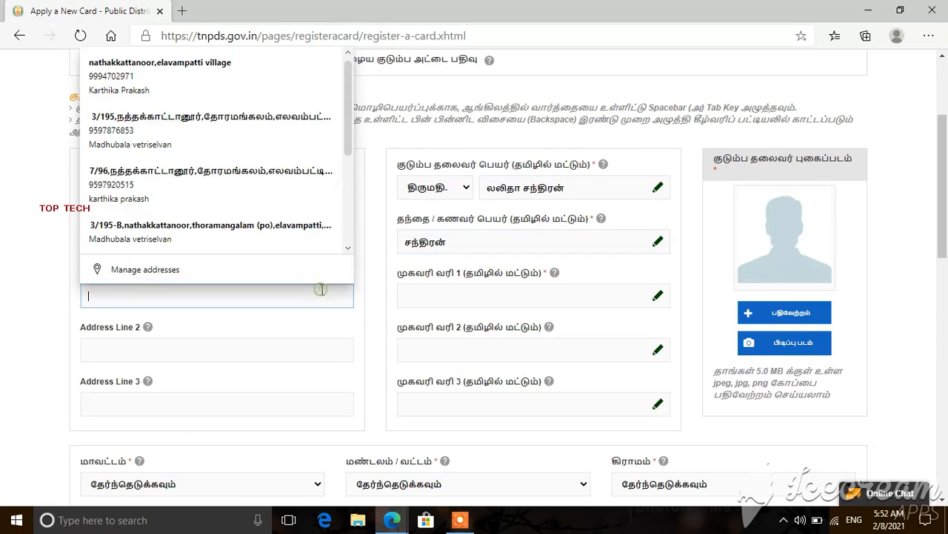
left_click(103, 295)
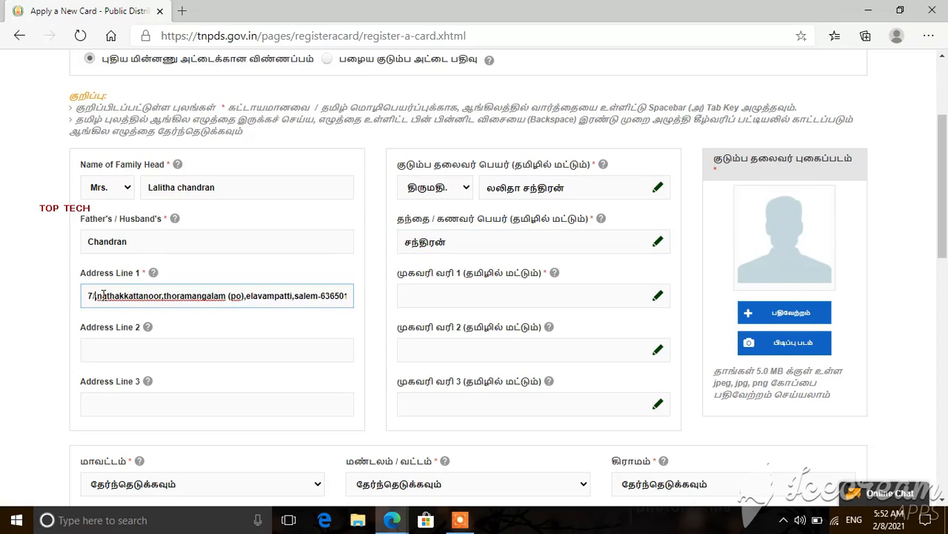
key("ctrl+a")
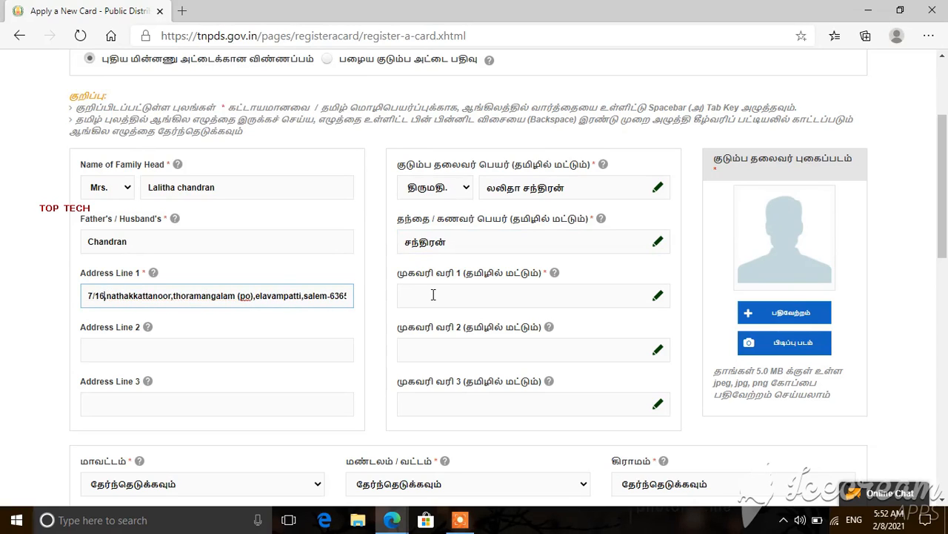
left_click(435, 295)
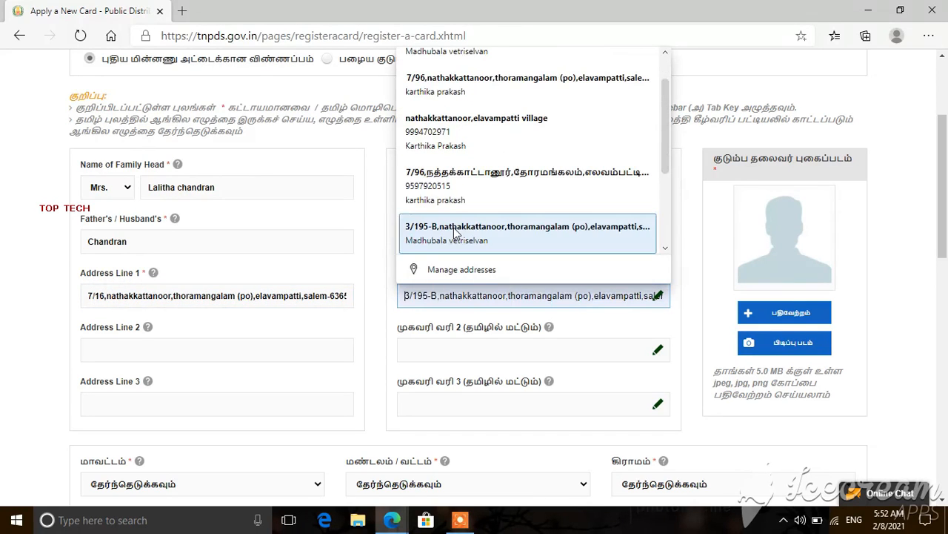
left_click(462, 187)
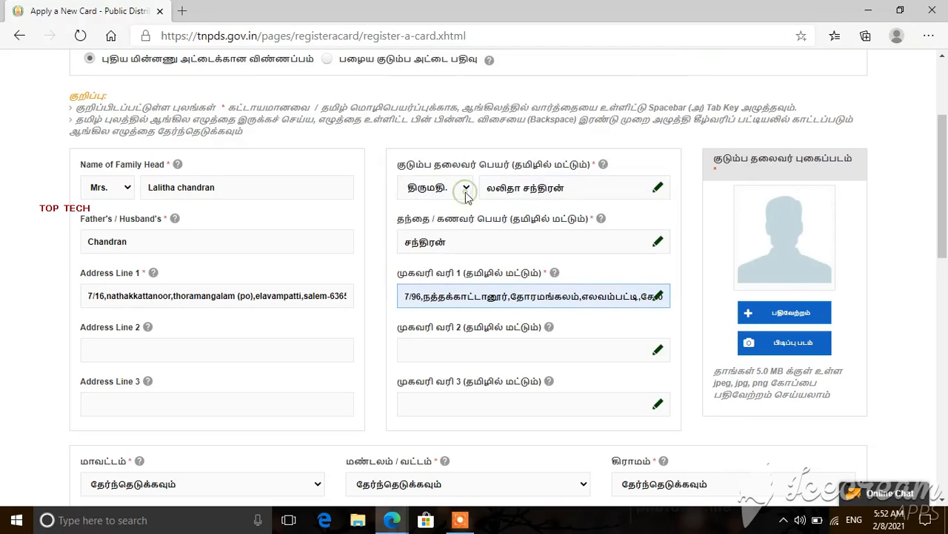
left_click(422, 298)
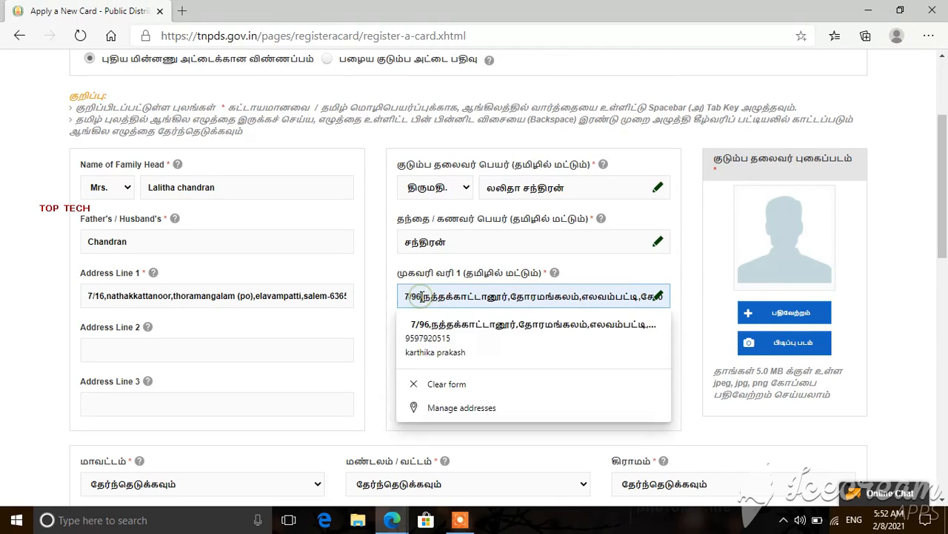
key("BackSpace")
key("BackSpace")
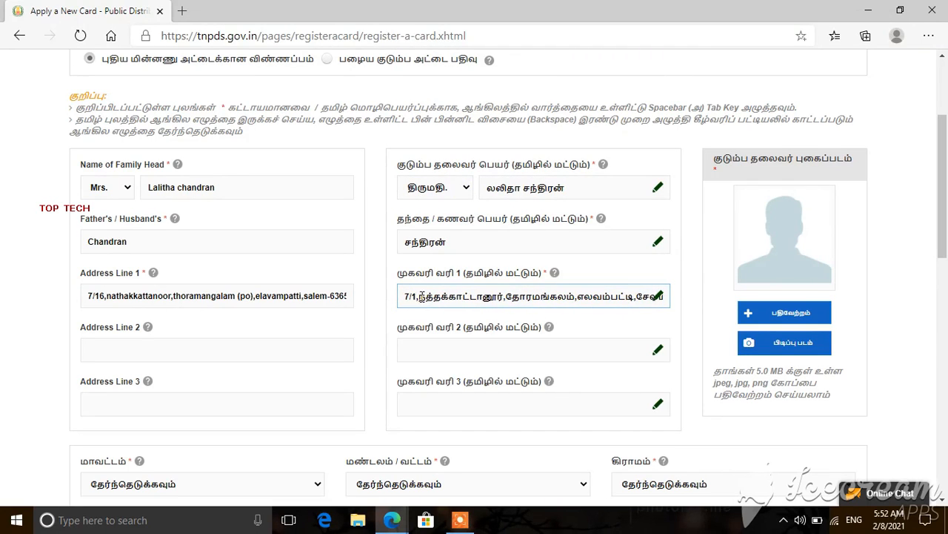
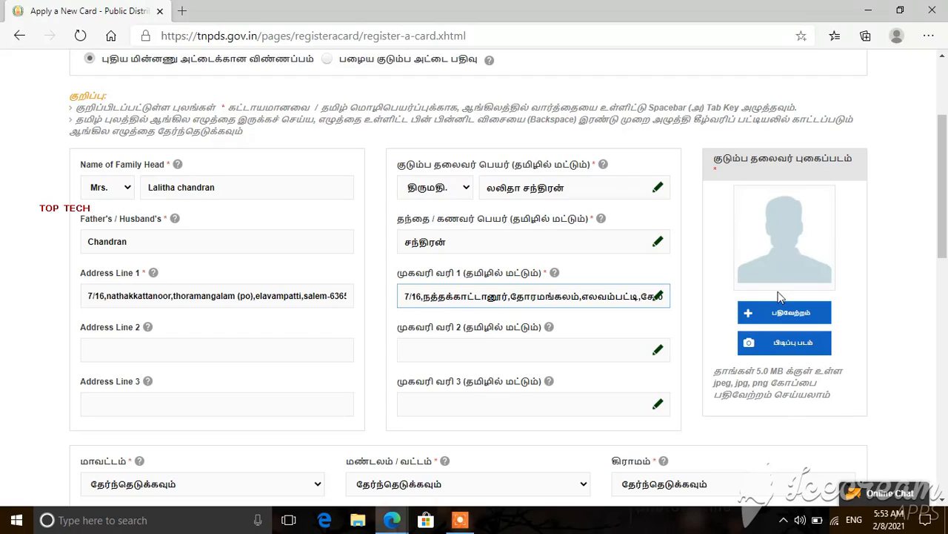
Step: Upload the family head's photo from Downloads through the பதிவேற்றம் button
left_click(899, 324)
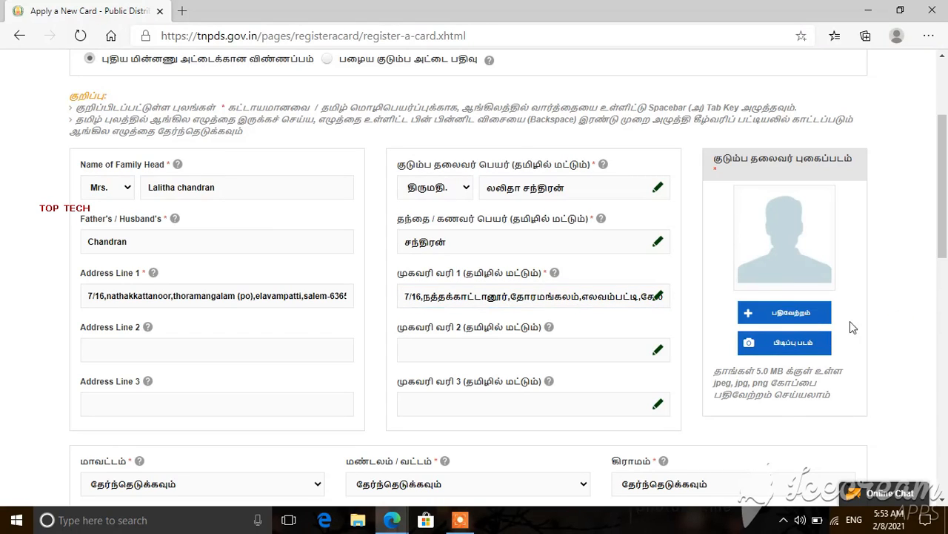
left_click(798, 316)
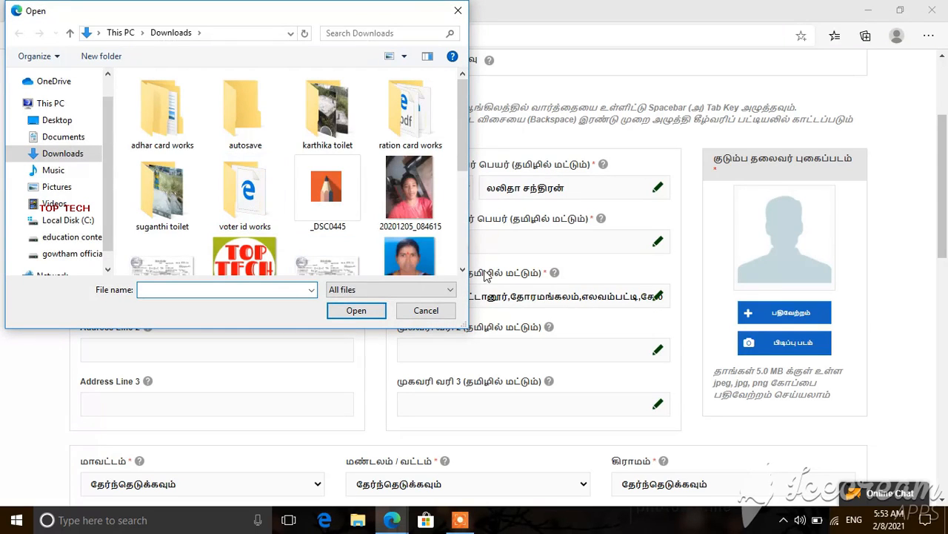
scroll(463, 268, "down", 2)
left_click(436, 254)
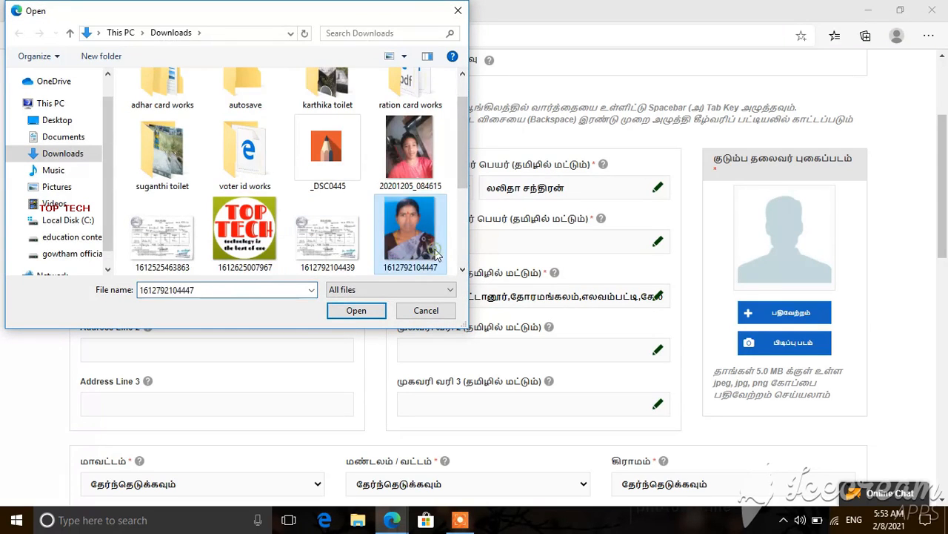
double_click(436, 253)
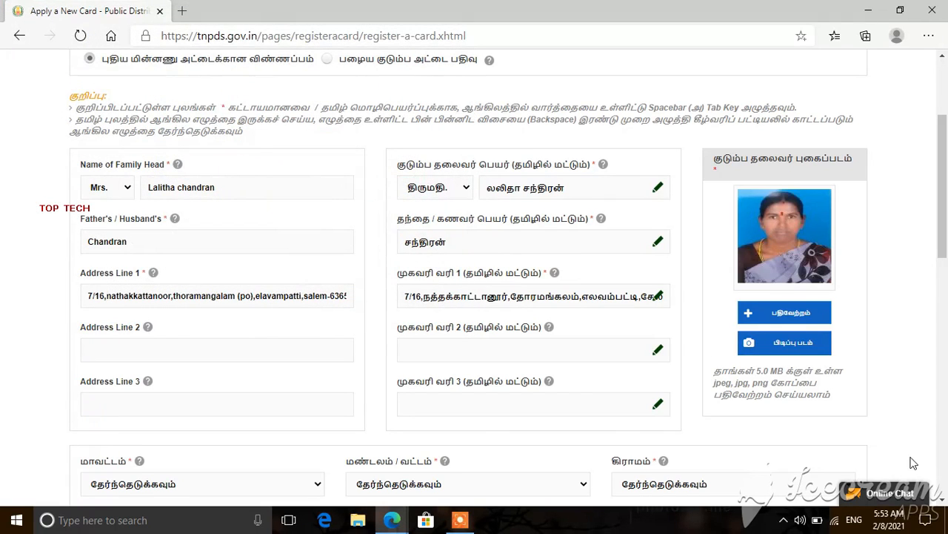
scroll(941, 503, "down", 1)
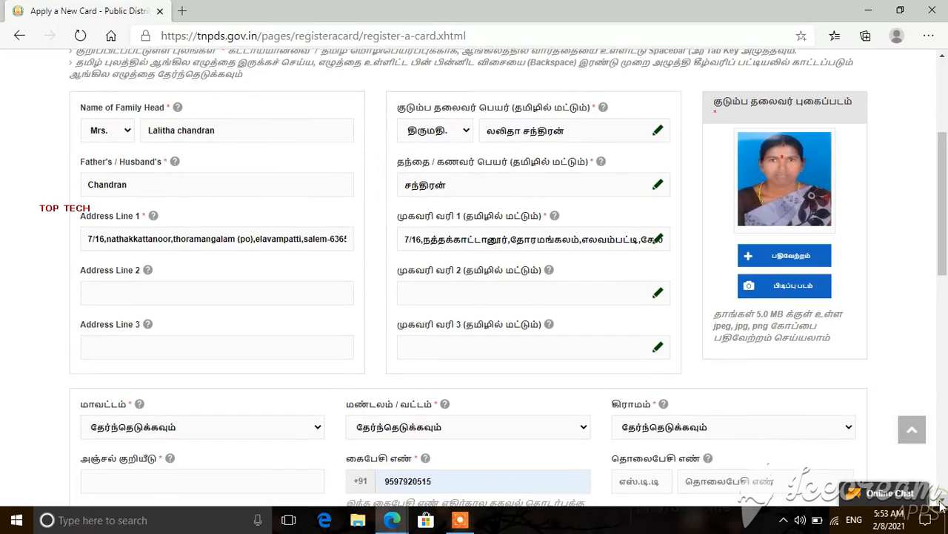
scroll(941, 503, "down", 3)
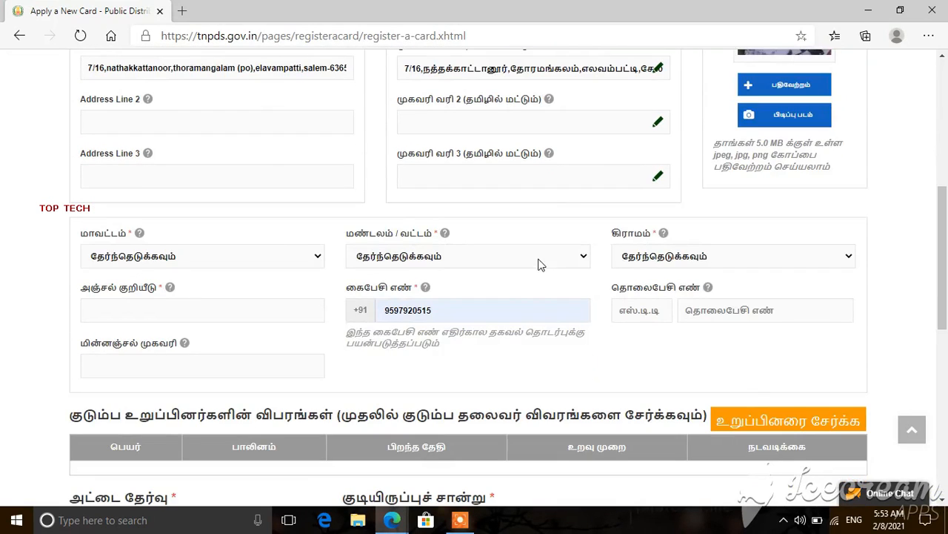
left_click(262, 122)
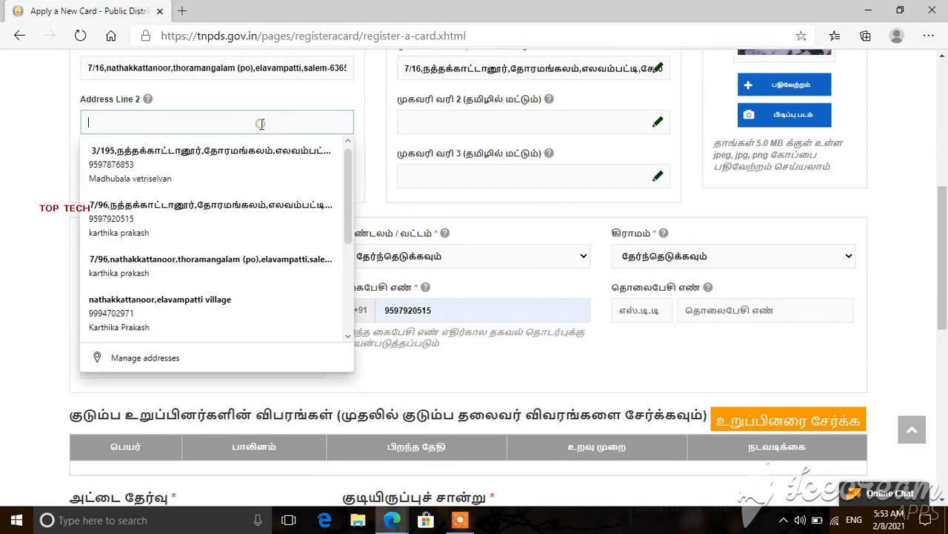
left_click(482, 120)
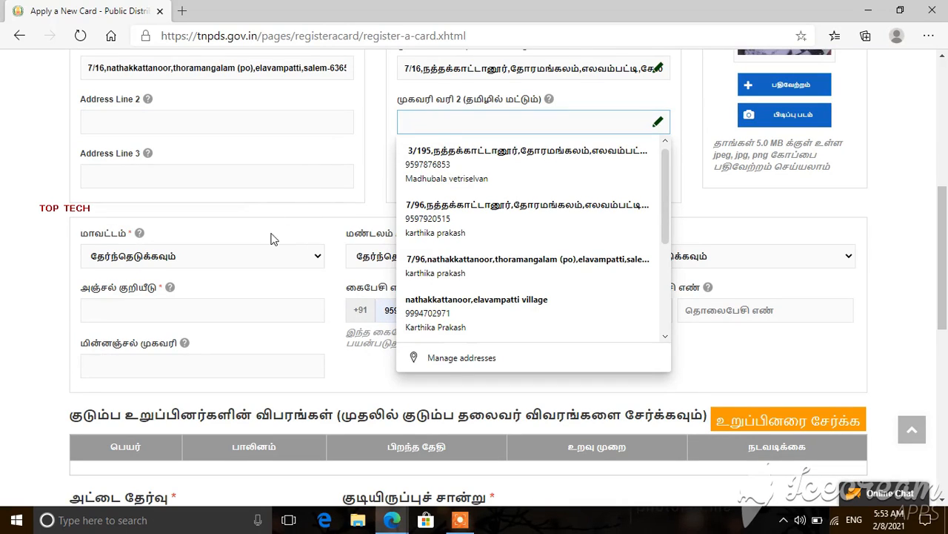
Step: Select Salem as the district
left_click(277, 255)
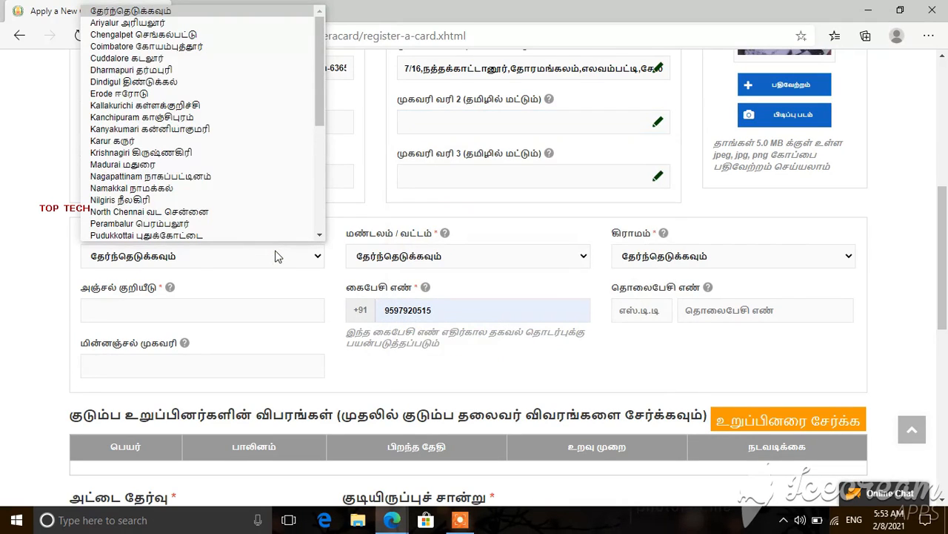
key("Down")
key("Down")
key("Down")
key("Down")
key("Down")
key("Down")
key("Down")
key("Down")
key("Down")
key("Down")
key("Down")
key("Down")
key("Down")
key("Down")
key("Down")
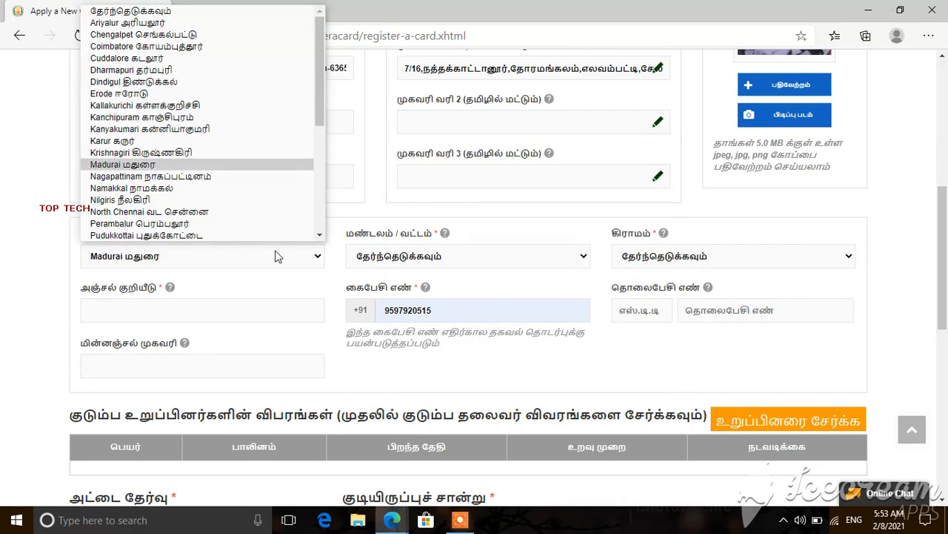
key("Down")
key("Down")
key("Down")
key("Down")
key("Down")
key("Down")
key("Down")
key("Down")
key("Down")
key("Down")
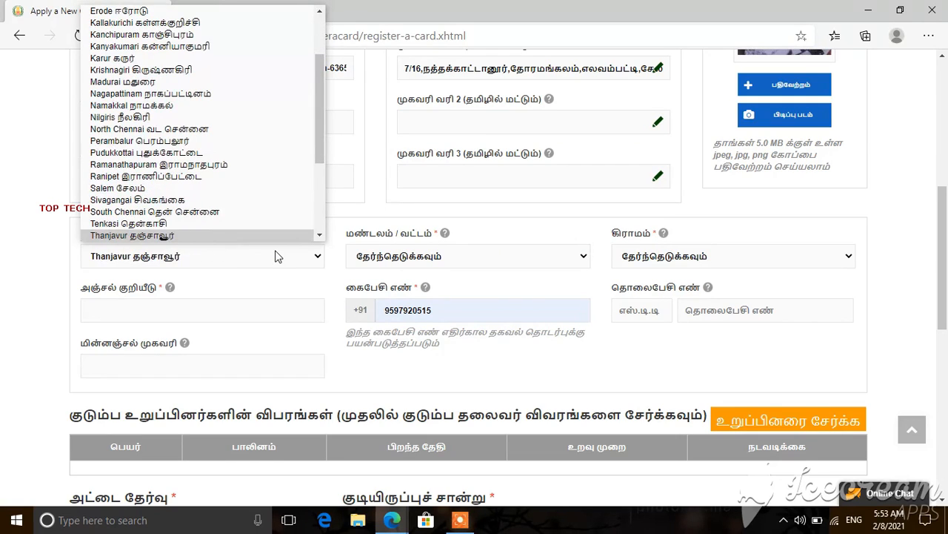
key("Up")
key("Up")
key("Up")
key("Return")
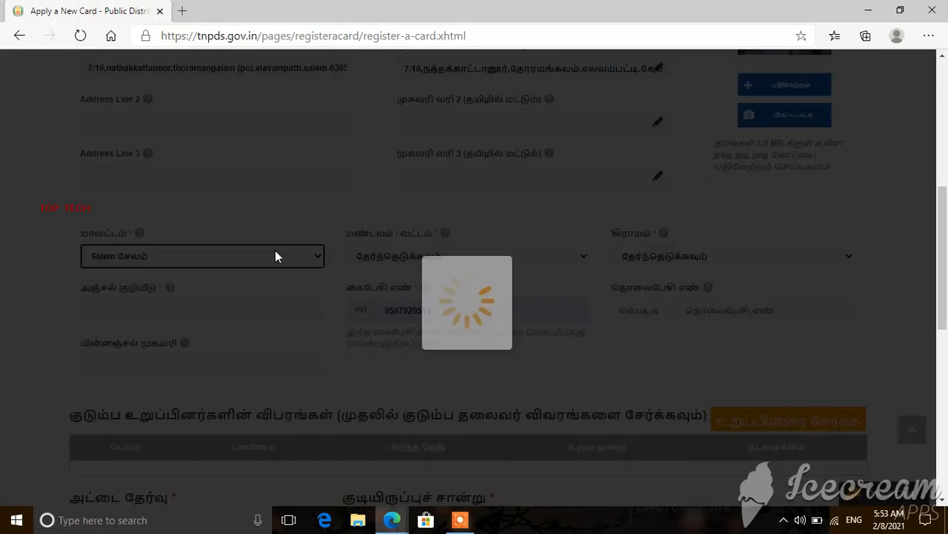
Step: Choose Omalur (Tk) as the taluk and Elavampatty as the village
left_click(489, 256)
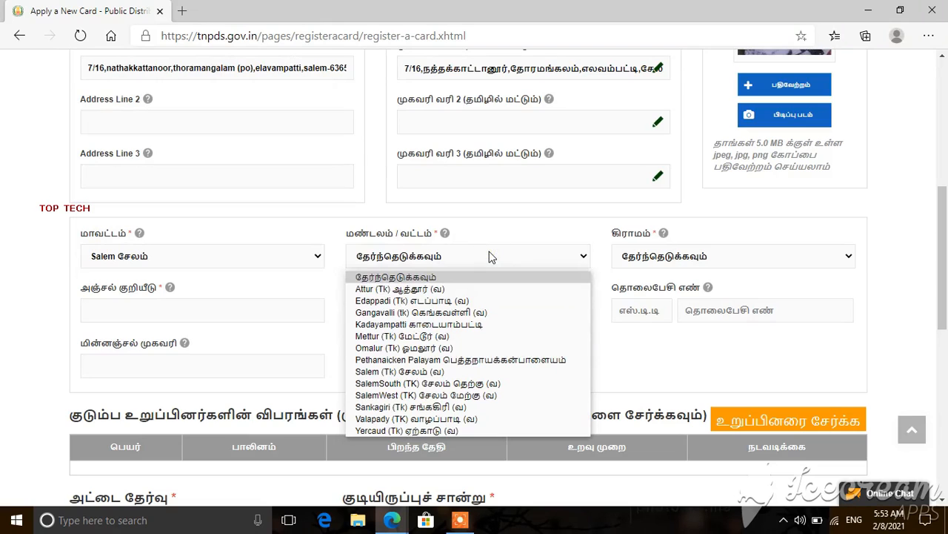
key("Down")
key("Down")
key("Down")
key("Down")
key("Down")
key("Down")
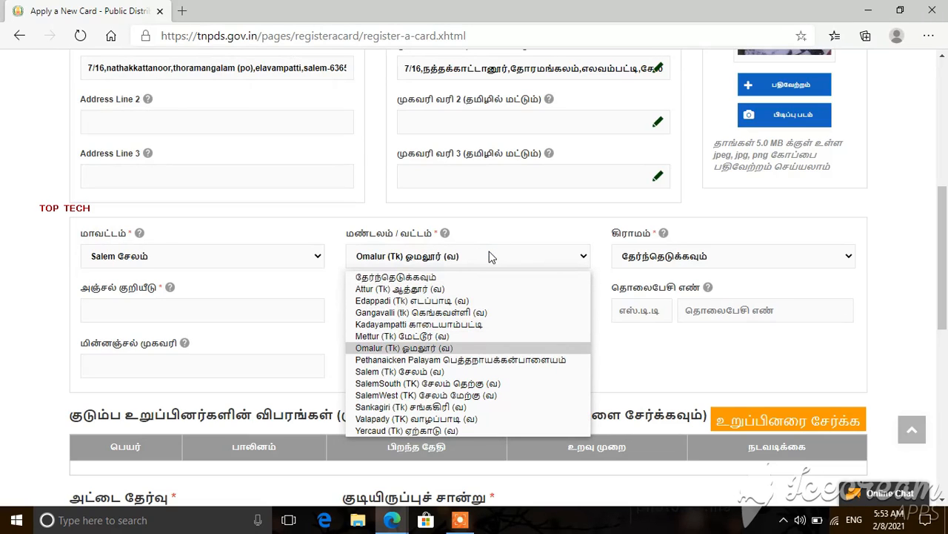
key("Return")
left_click(707, 256)
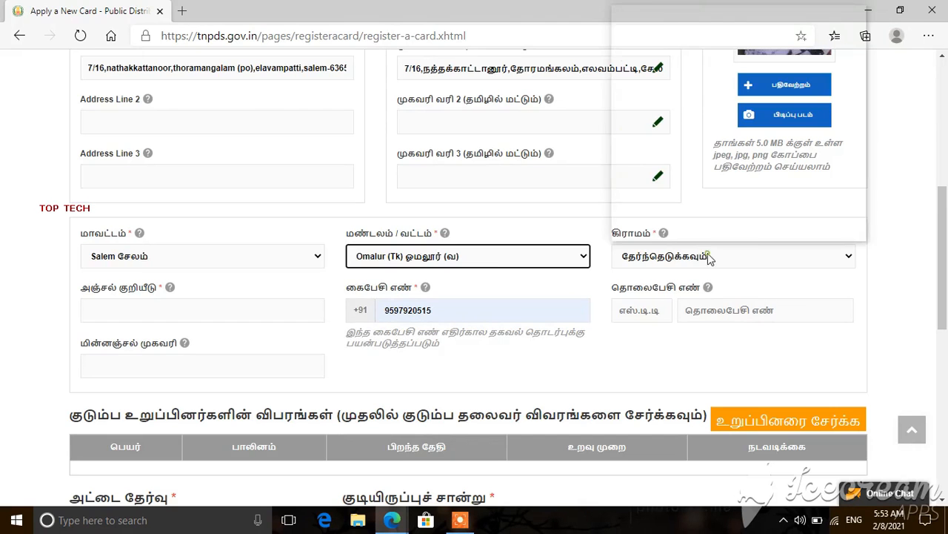
key("Down")
key("Down")
key("Down")
key("Down")
key("Down")
key("Down")
key("Down")
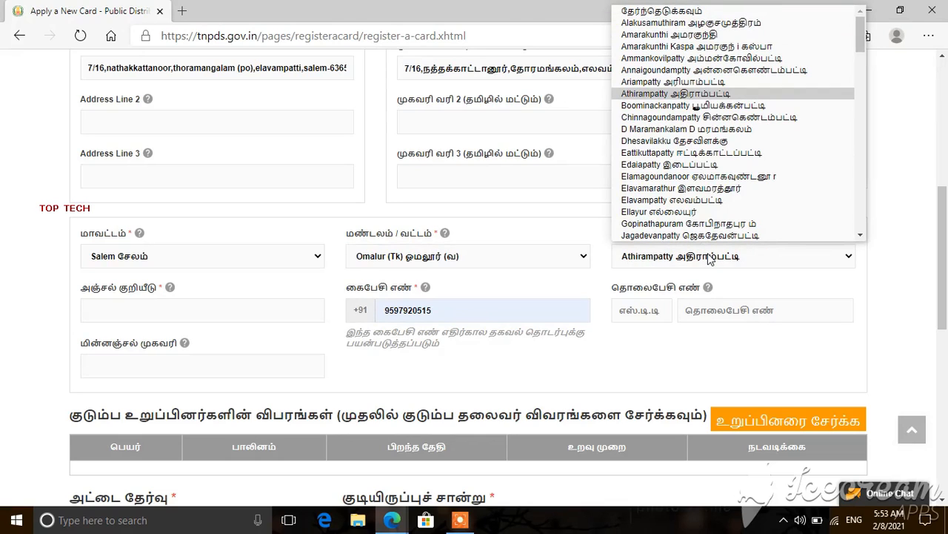
key("Down")
key("Down")
key("Down")
key("Down")
key("Down")
key("Down")
key("Down")
key("Down")
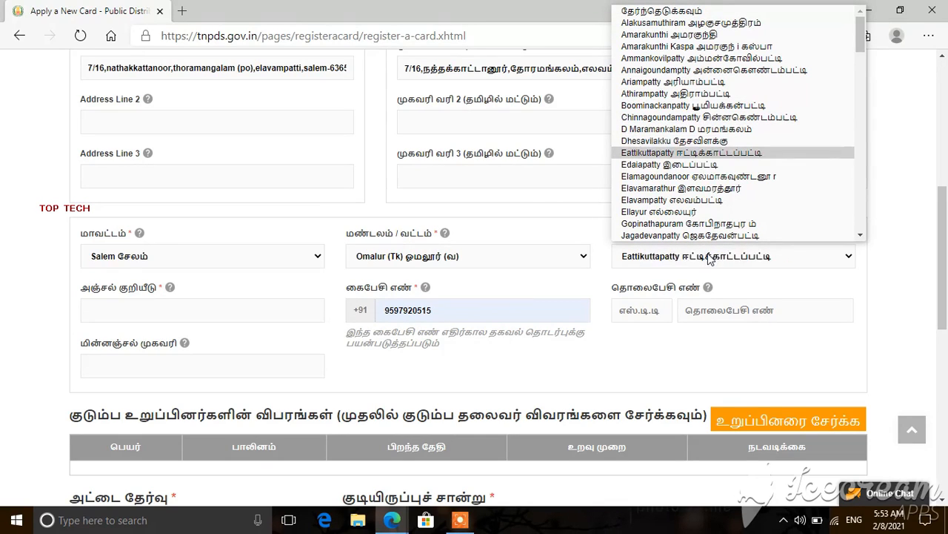
key("Down")
key("Return")
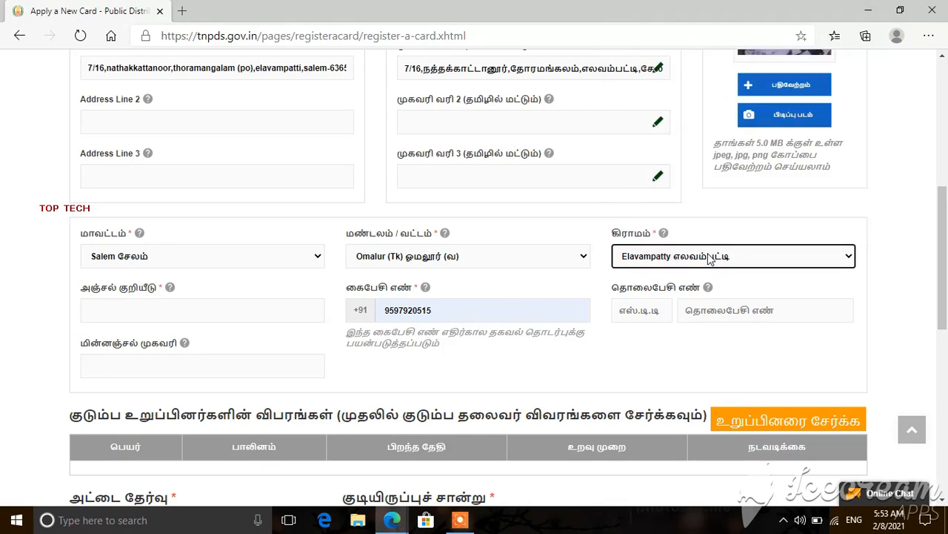
left_click(273, 308)
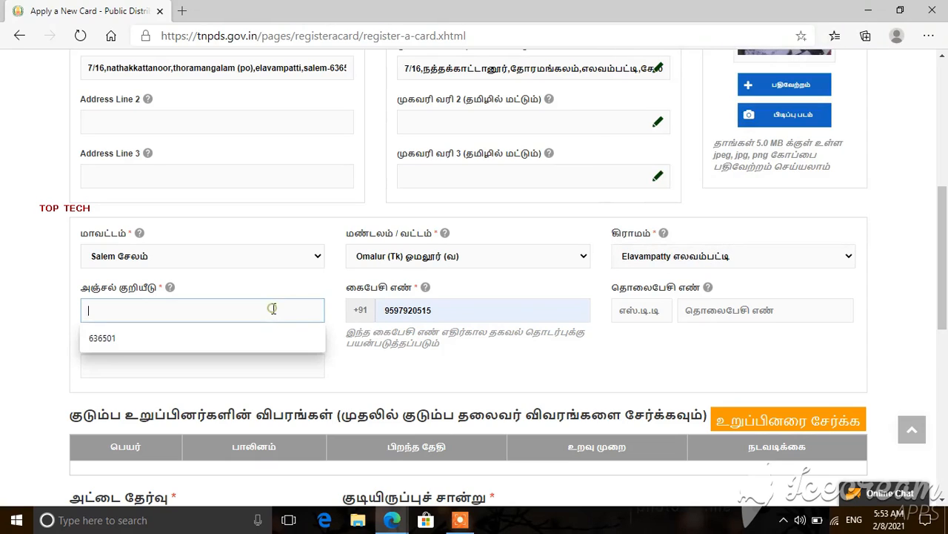
Step: Enter PIN code 636501, replace the mobile number with the applicant's own, and leave e-mail empty
left_click(267, 338)
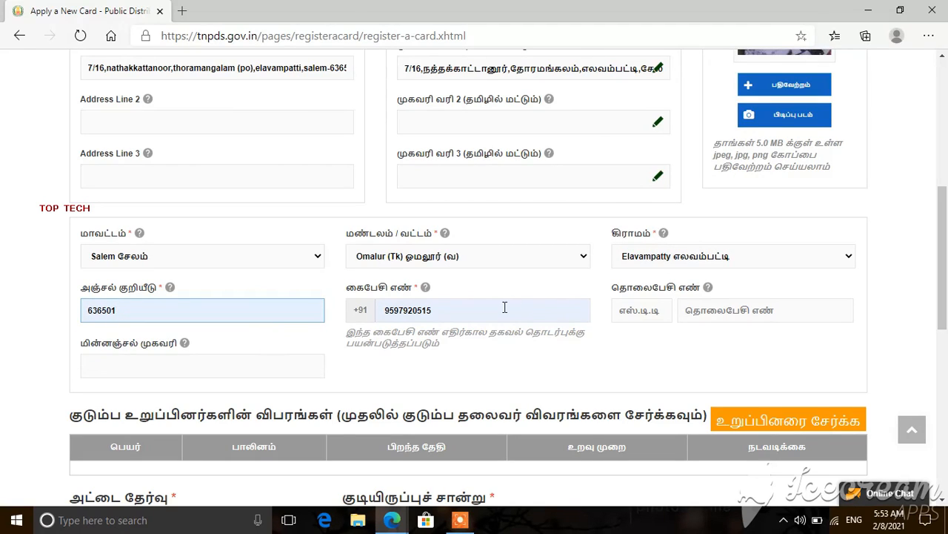
left_click(505, 307)
key("BackSpace")
key("BackSpace")
key("BackSpace")
key("BackSpace")
key("BackSpace")
key("BackSpace")
key("BackSpace")
key("BackSpace")
key("BackSpace")
key("BackSpace")
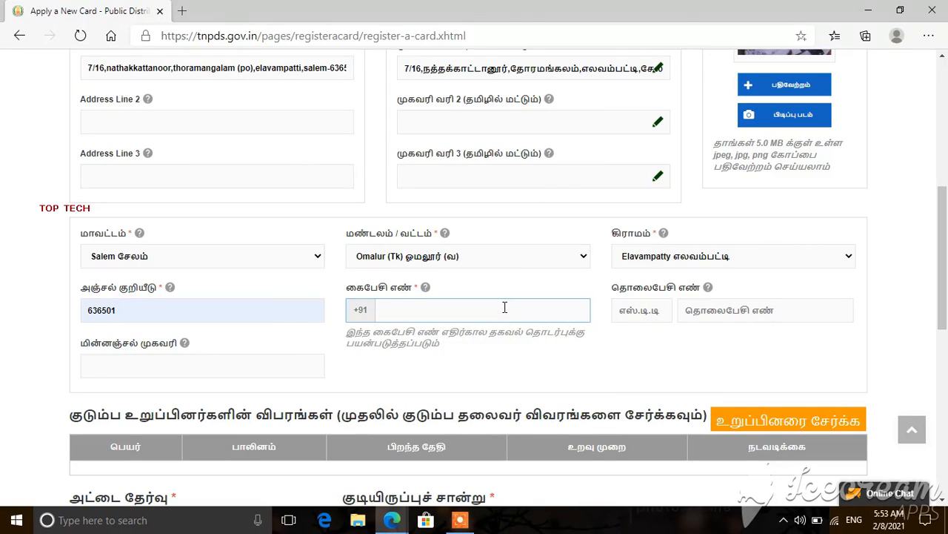
left_click(727, 360)
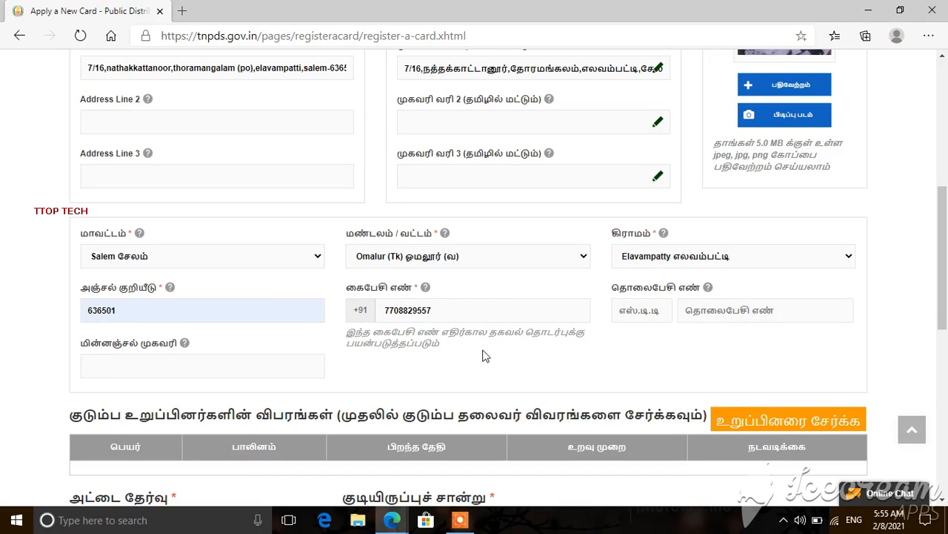
left_click(715, 310)
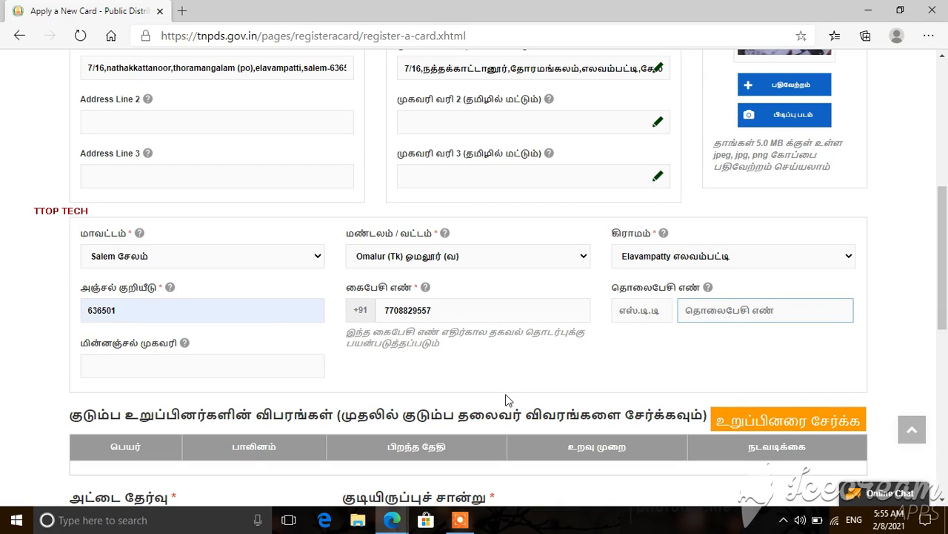
left_click(263, 364)
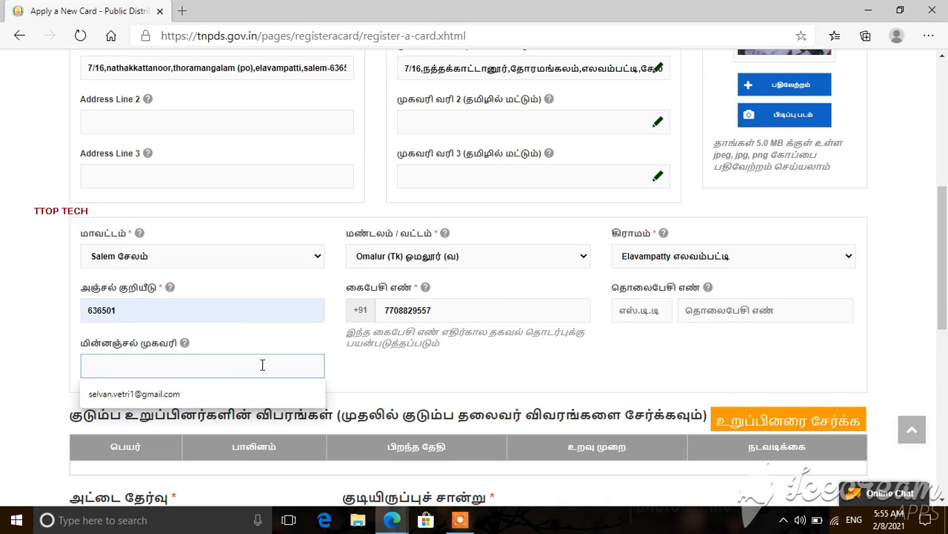
left_click(613, 401)
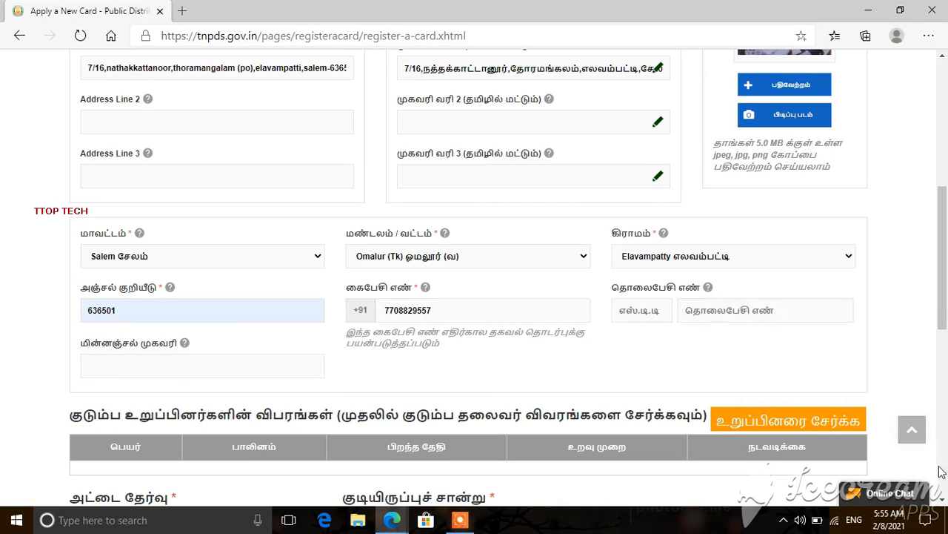
Step: Start adding the family head as a member and pick 1978 as the birth year
scroll(739, 122, "down", 3)
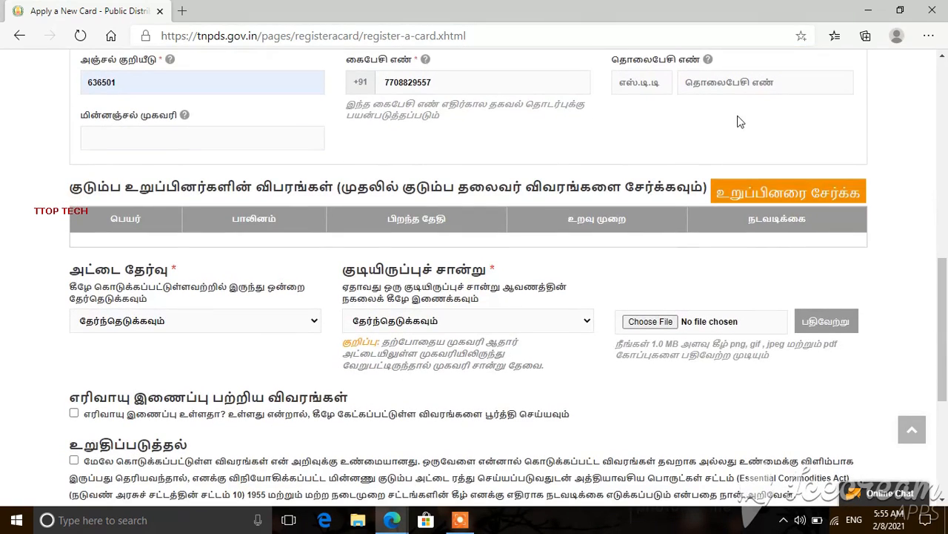
left_click(767, 197)
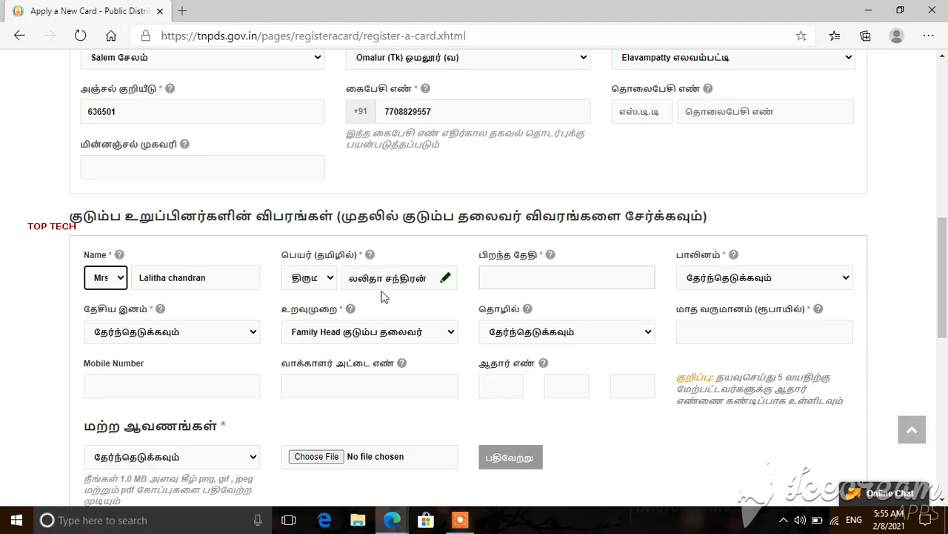
left_click(499, 277)
left_click(617, 306)
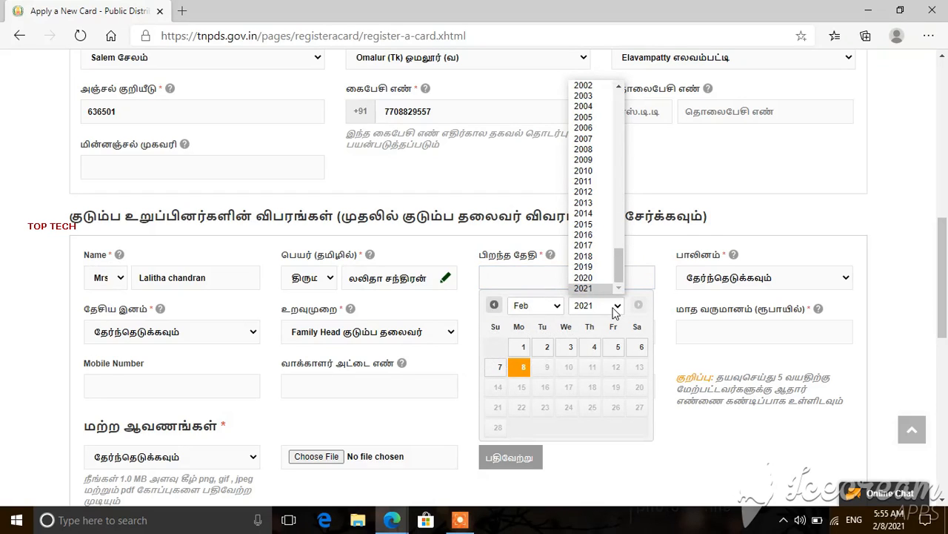
key("Up")
key("Up")
key("Up")
key("Up")
key("Up")
key("Up")
key("Up")
key("Up")
key("Up")
key("Up")
key("Up")
key("Up")
key("Up")
key("Up")
key("Up")
key("Up")
key("Up")
key("Up")
key("Up")
key("Up")
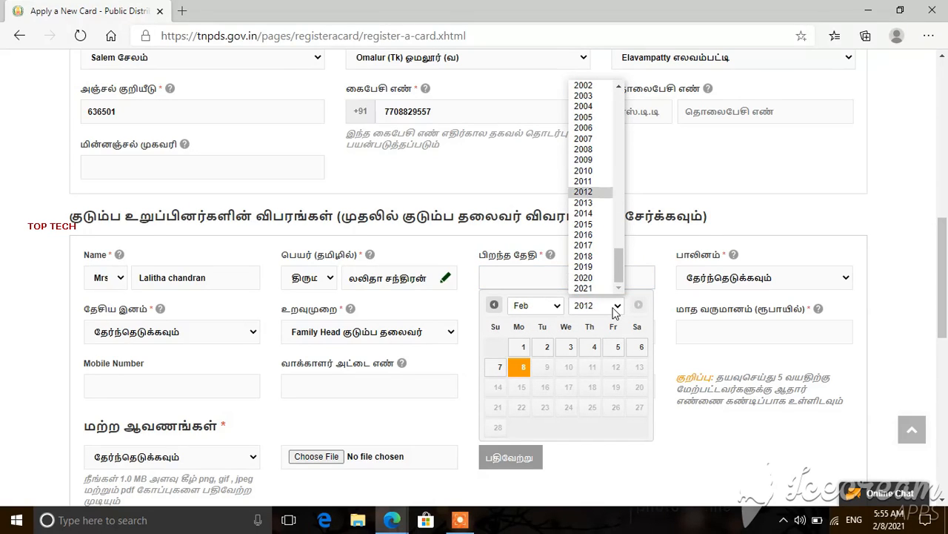
key("Up")
key("Up")
key("Up")
key("Up")
key("Up")
key("Up")
key("Up")
key("Up")
key("Up")
key("Up")
key("Up")
key("Up")
key("Up")
key("Up")
key("Up")
key("Up")
key("Up")
key("Up")
key("Up")
key("Up")
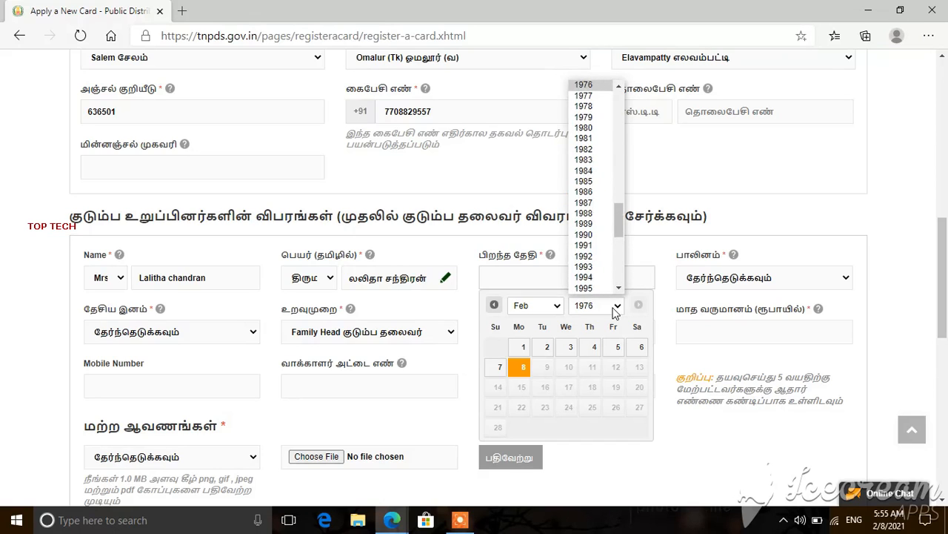
key("Down")
key("Down")
key("Down")
key("Down")
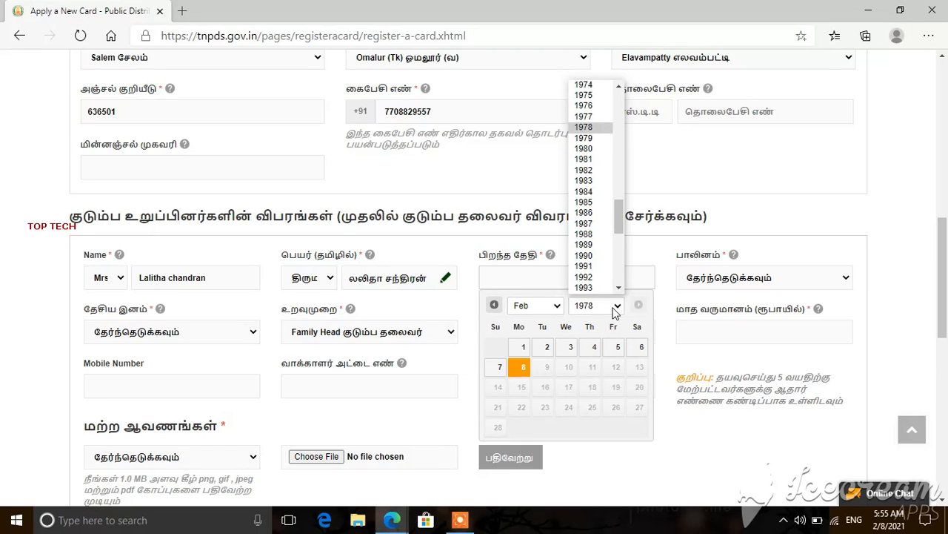
key("Return")
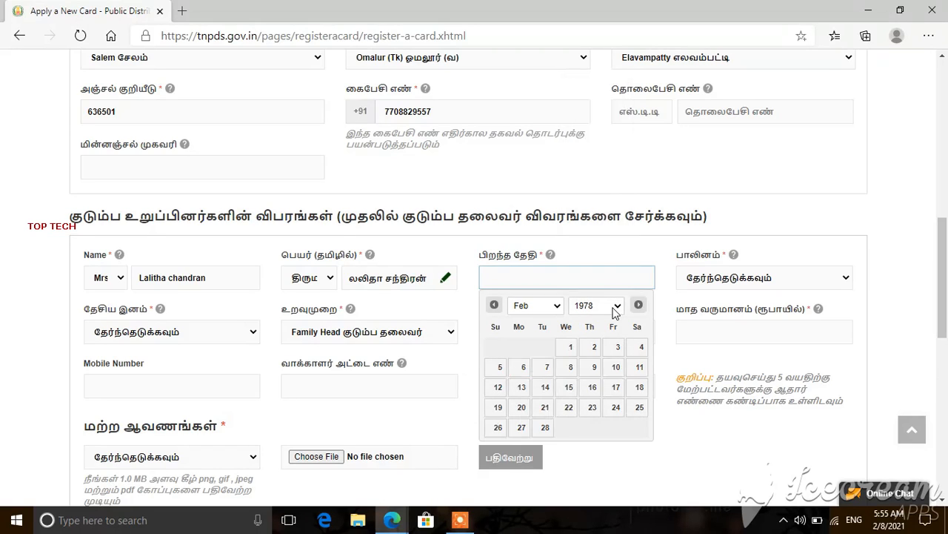
left_click(550, 310)
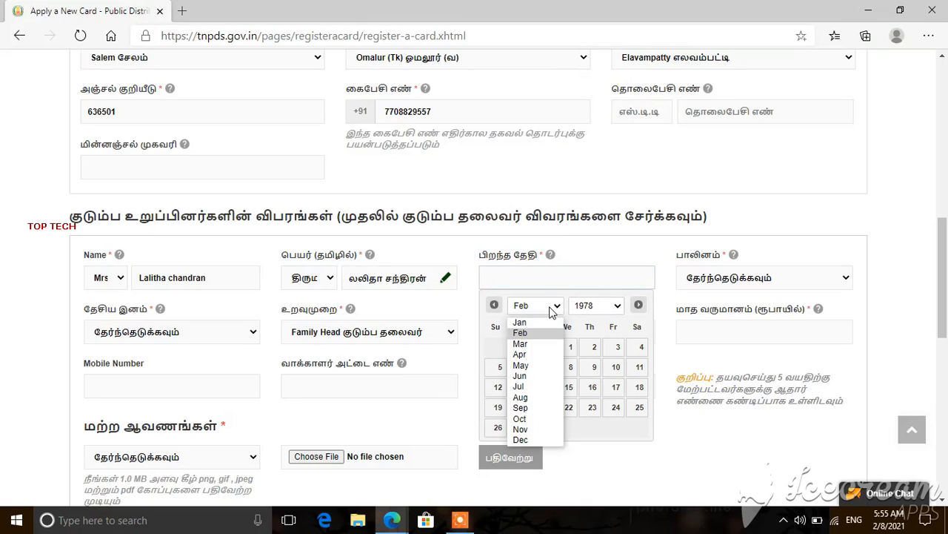
key("Down")
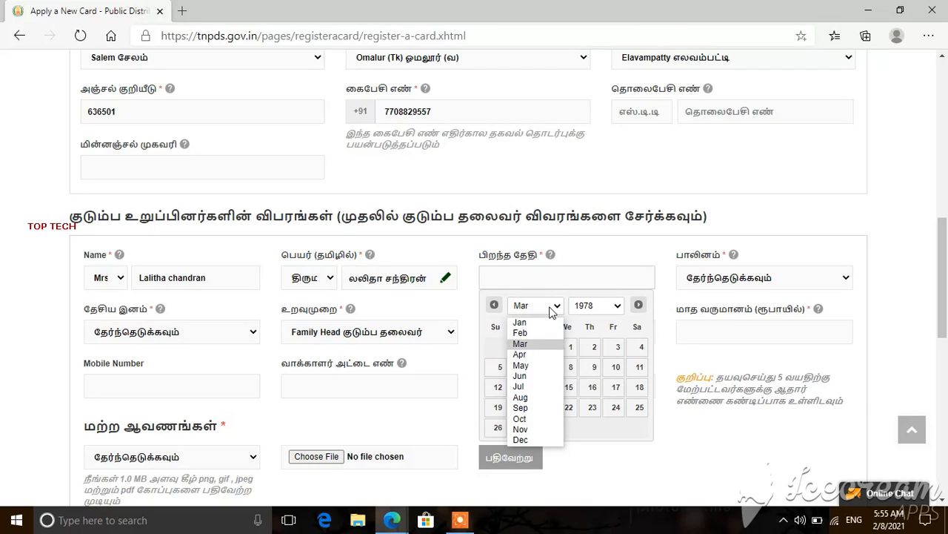
key("Down")
key("Down")
key("Down")
key("Return")
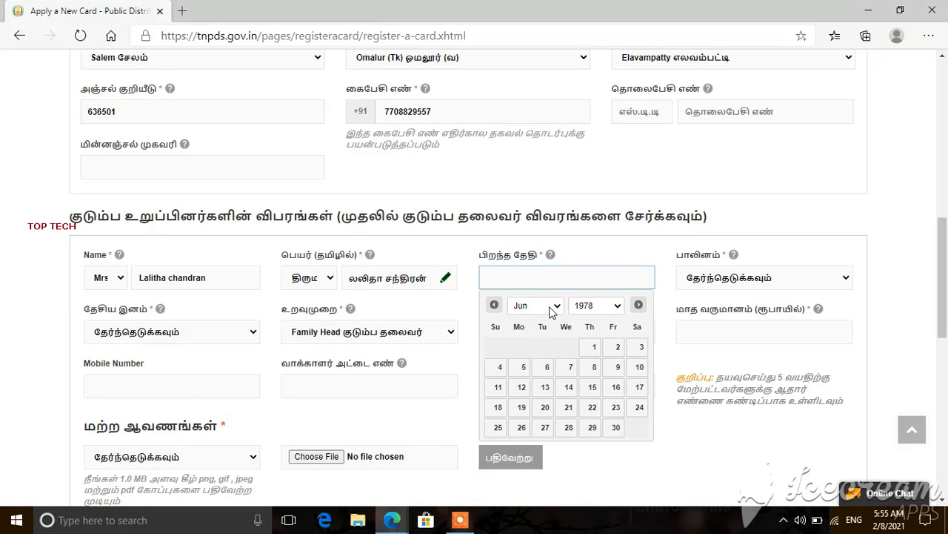
left_click(590, 346)
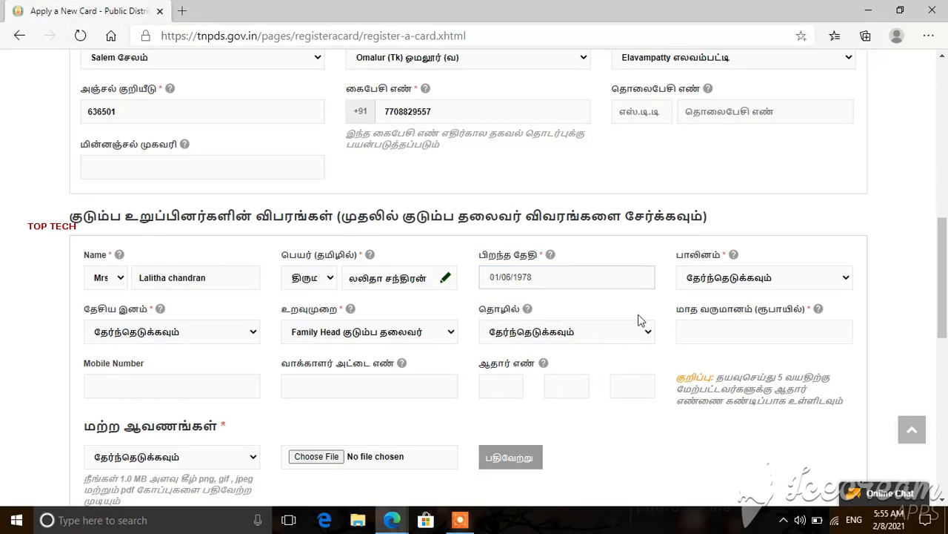
Step: Set the family head's gender to பெண் and nationality to இந்தியன்
left_click(755, 279)
key("Down")
key("Down")
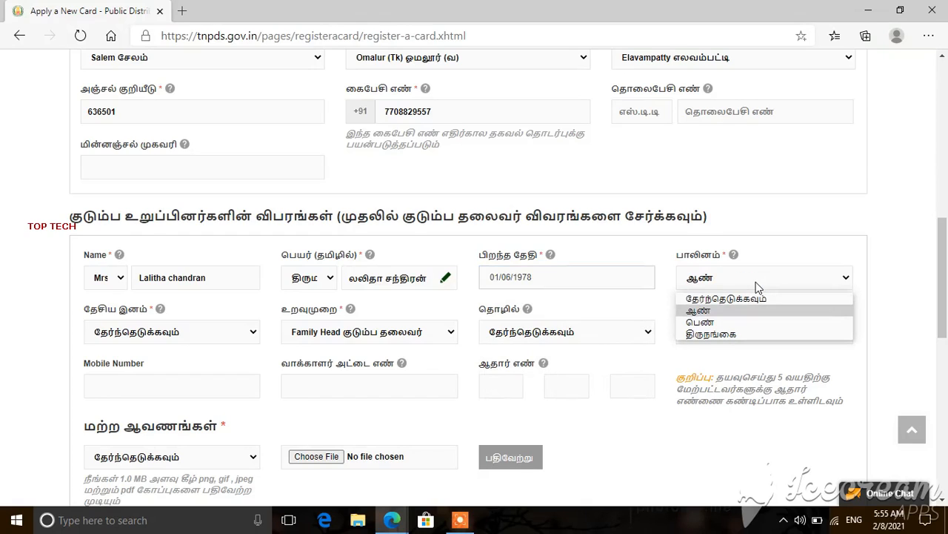
key("Return")
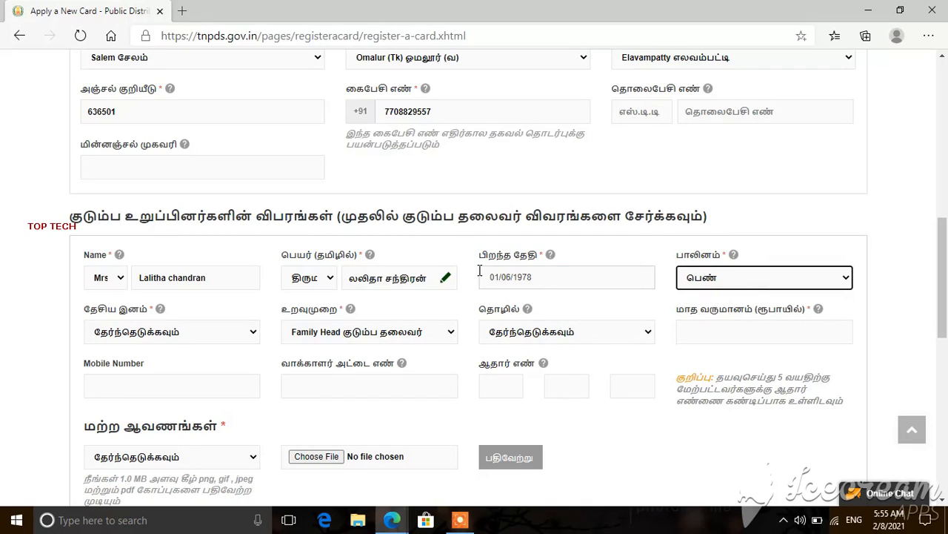
left_click(178, 340)
key("Down")
key("Return")
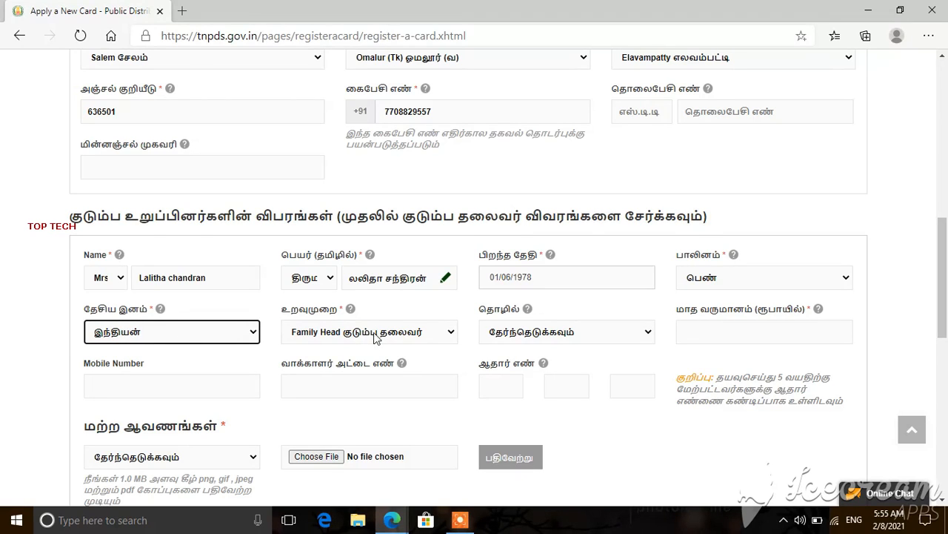
Step: Leave relationship, occupation and voter ID unchanged and enter the first two Aadhaar number groups
left_click(450, 337)
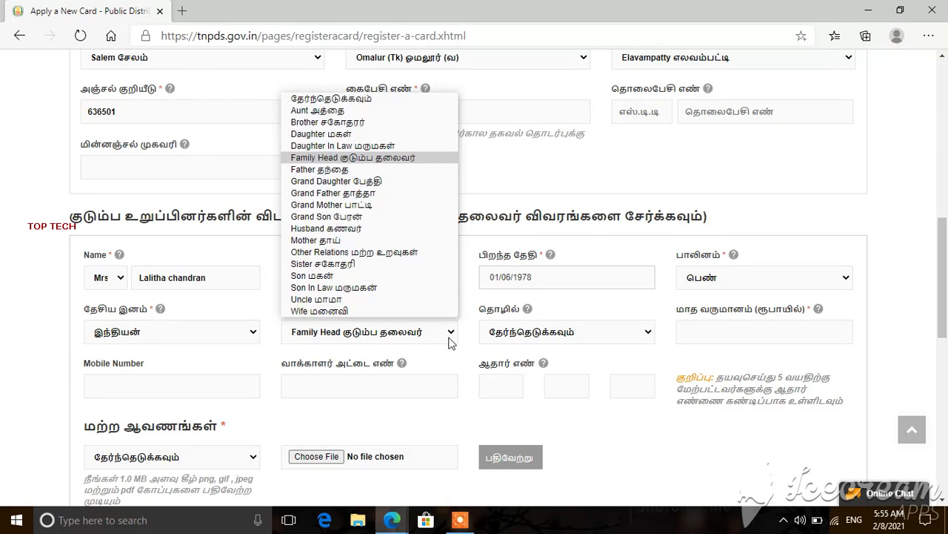
left_click(510, 338)
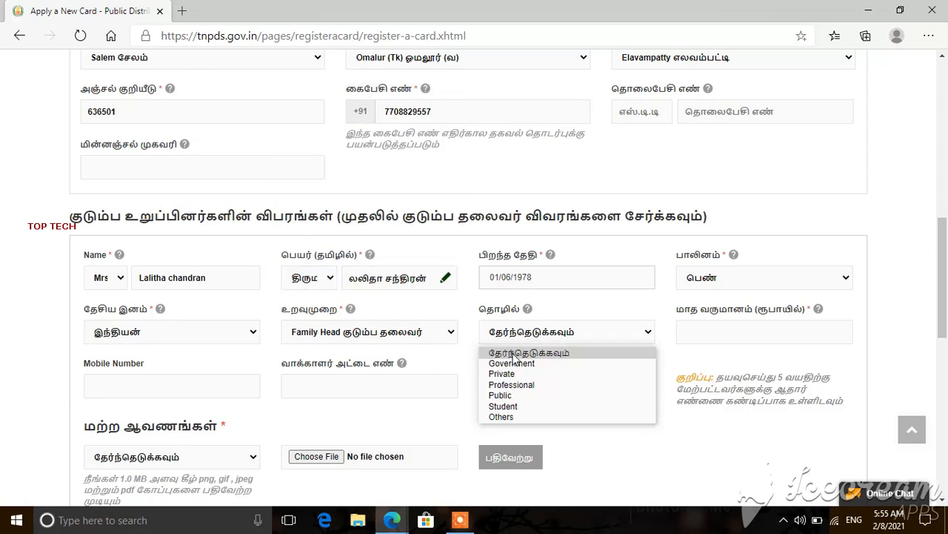
left_click(549, 333)
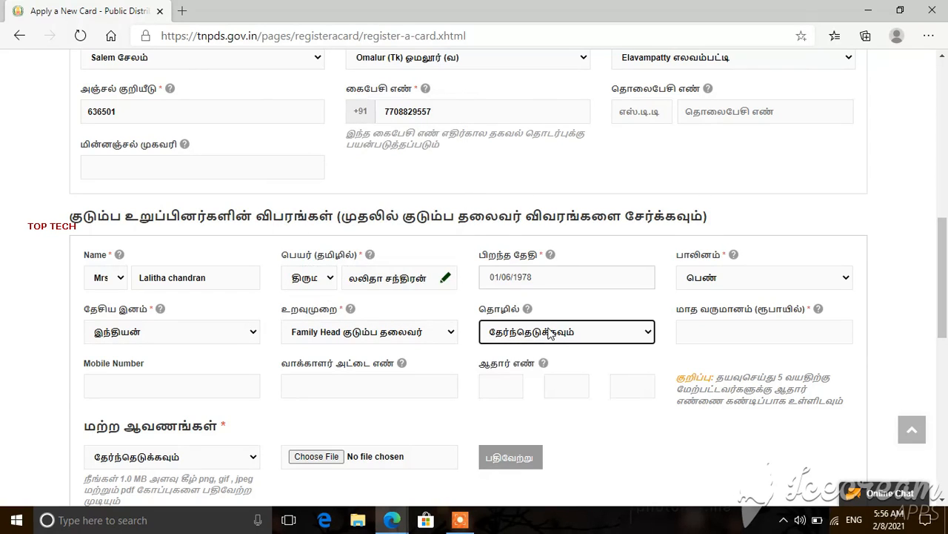
left_click(608, 354)
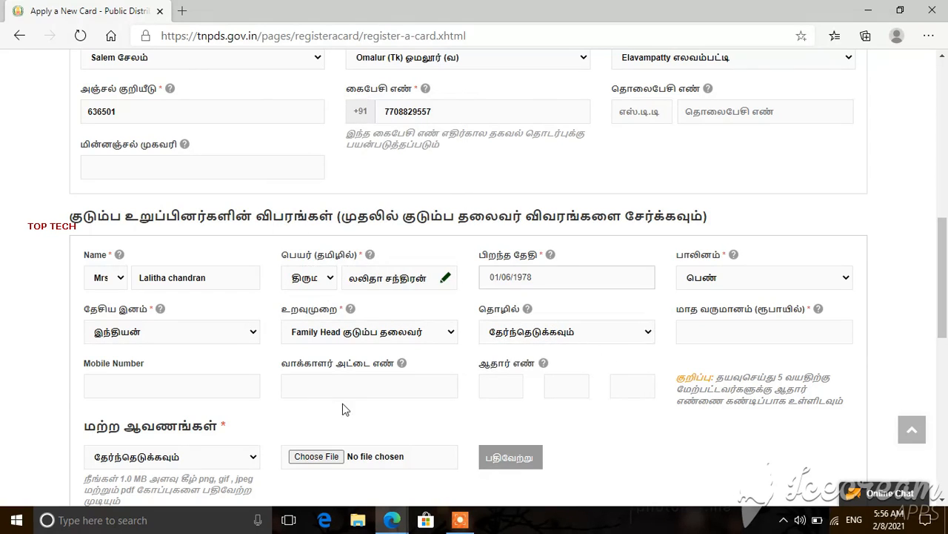
left_click(207, 396)
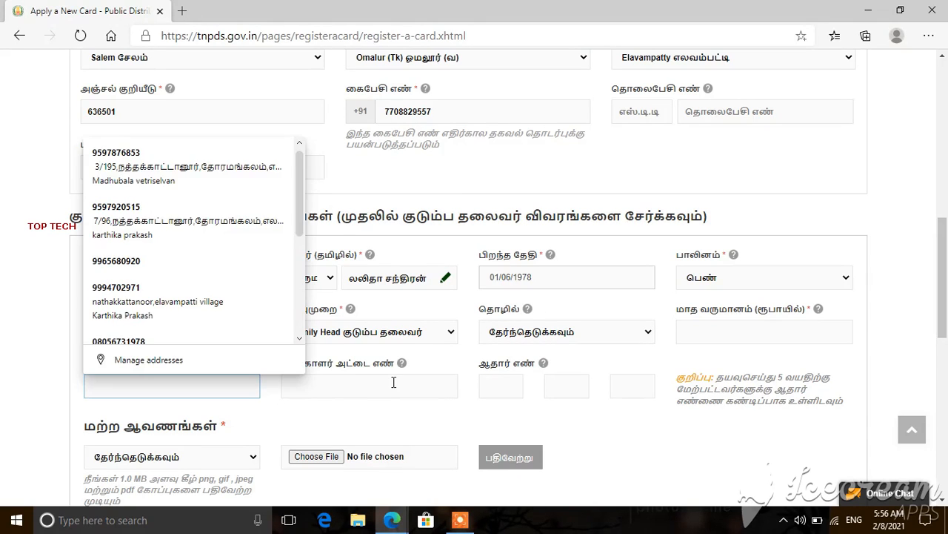
left_click(391, 383)
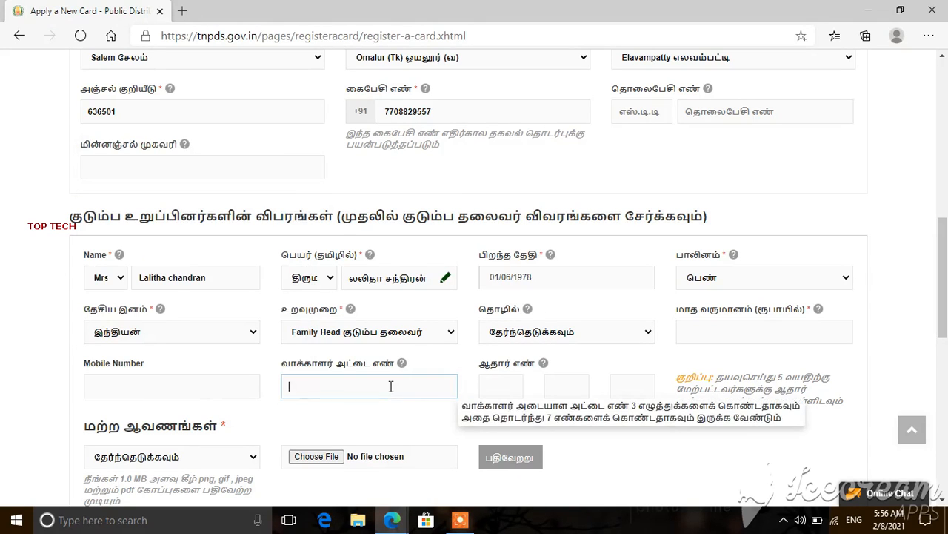
left_click(491, 382)
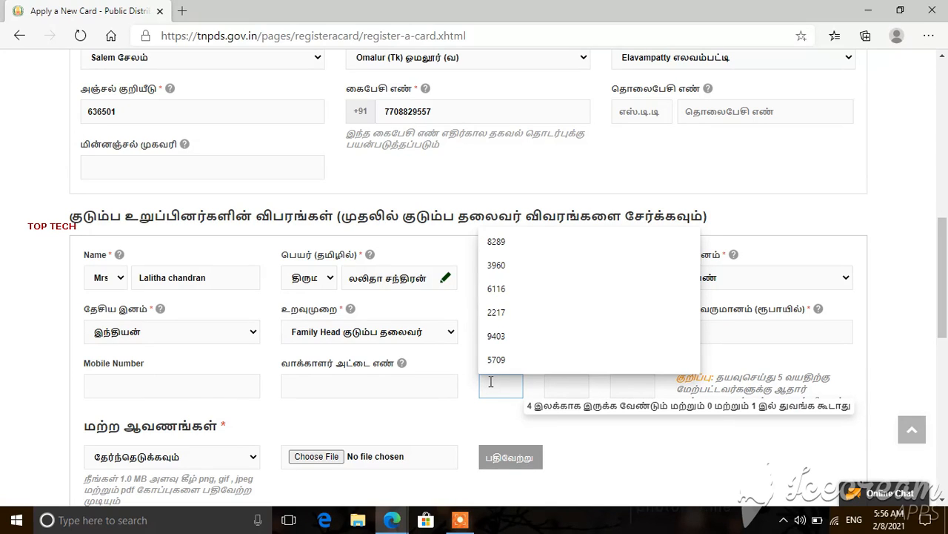
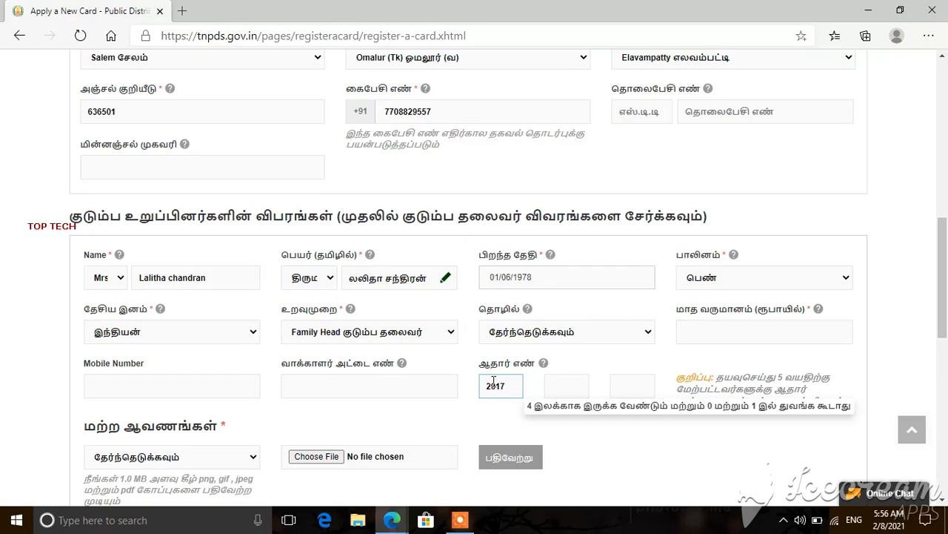
left_click(553, 383)
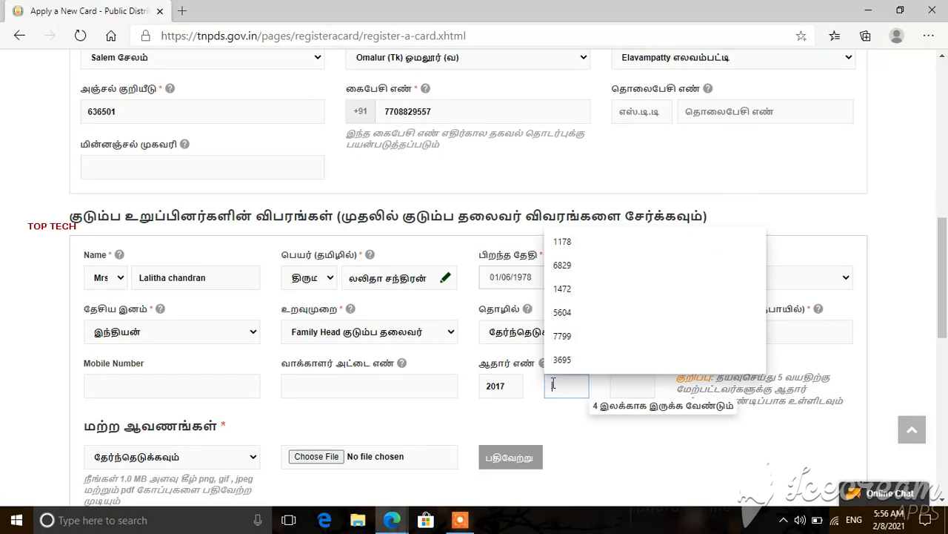
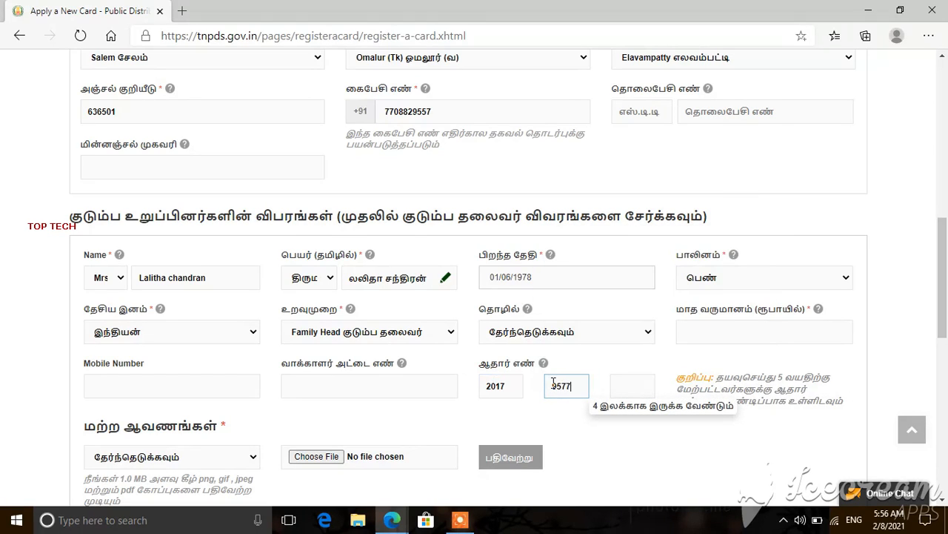
left_click(633, 387)
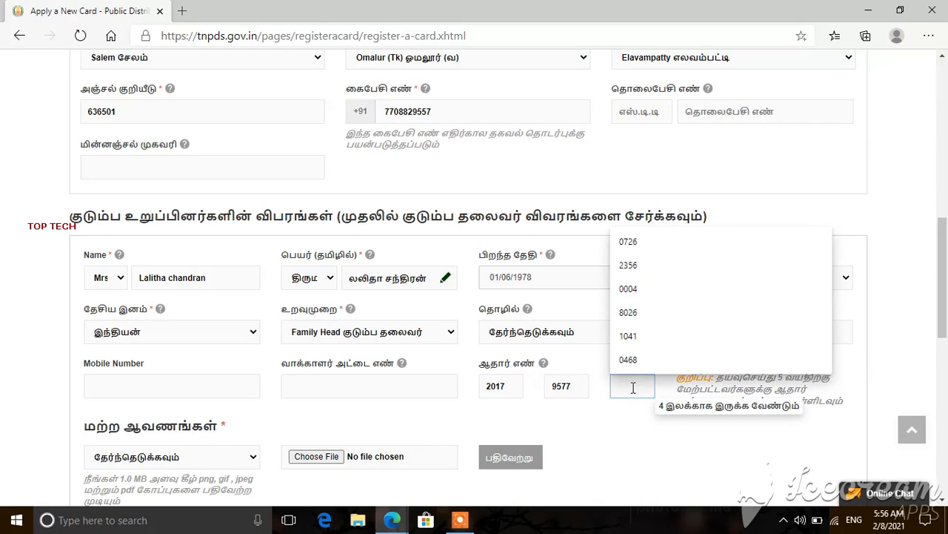
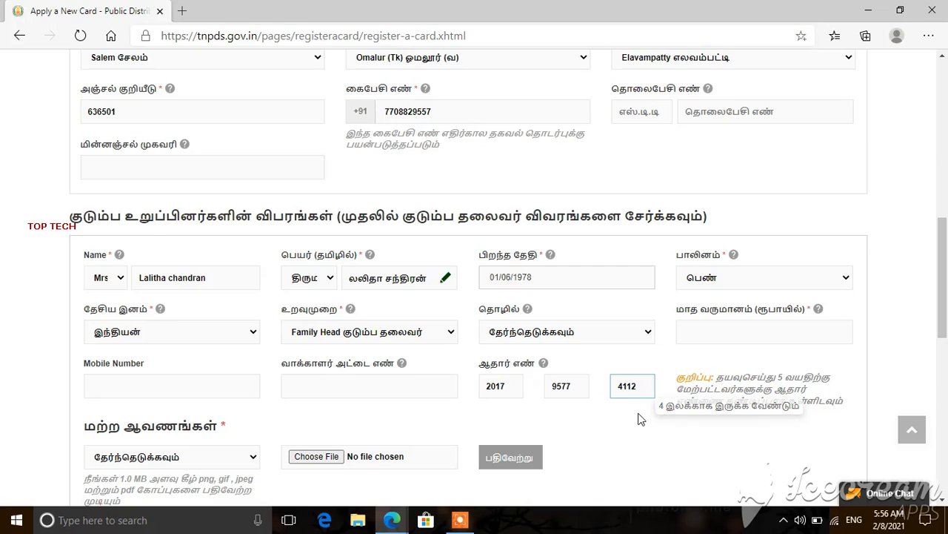
Step: Complete the third Aadhaar group and select ஆதார் அட்டை as the other document type
left_click(638, 420)
left_click(221, 456)
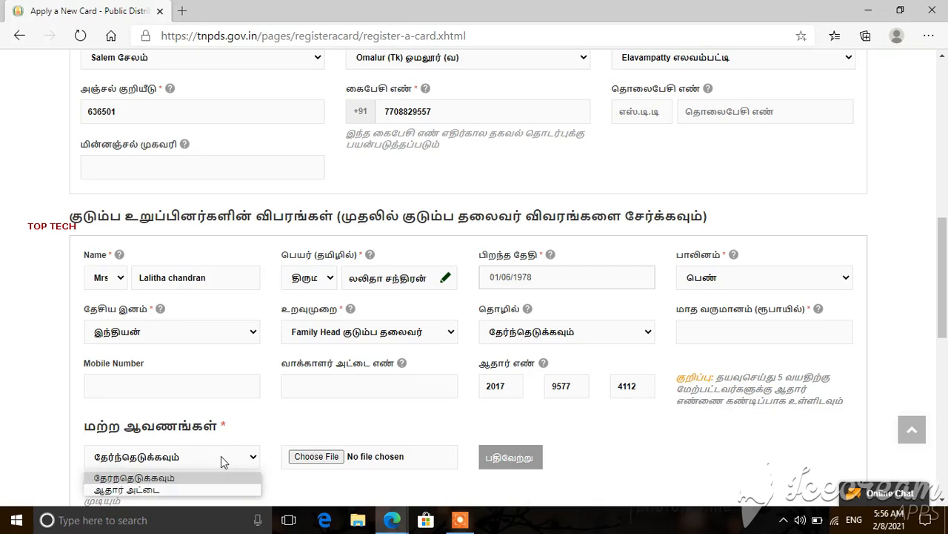
left_click(711, 442)
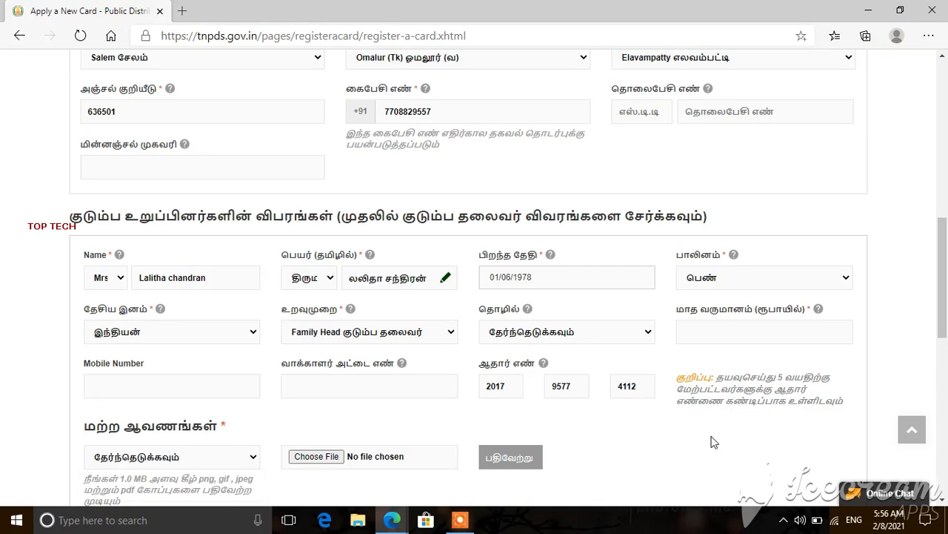
scroll(711, 442, "down", 2)
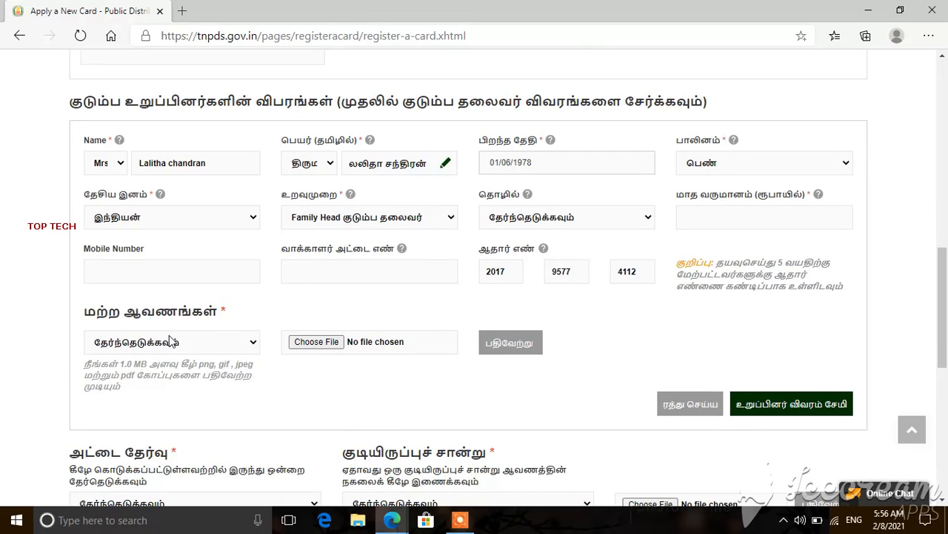
left_click(170, 340)
key("Down")
key("Return")
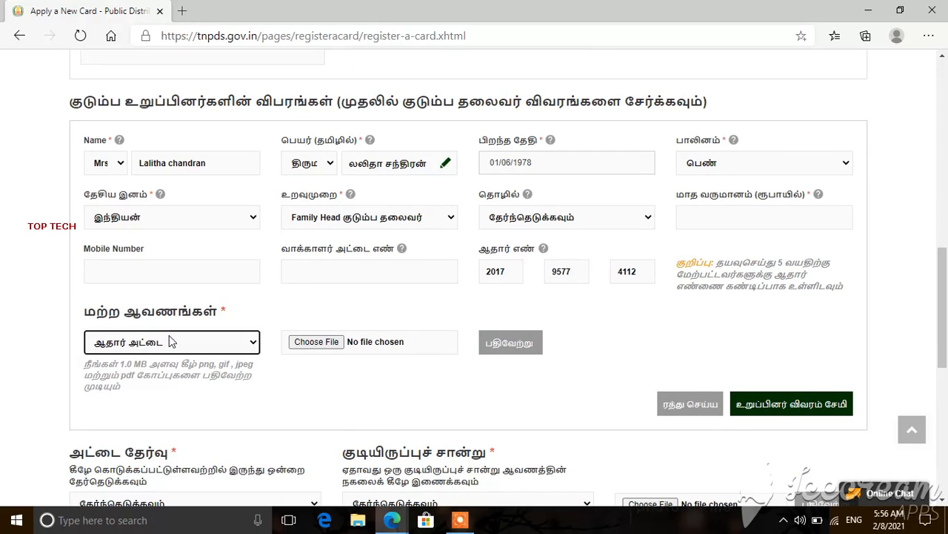
Step: Attach the image from Downloads and upload it with பதிவேற்று
left_click(310, 345)
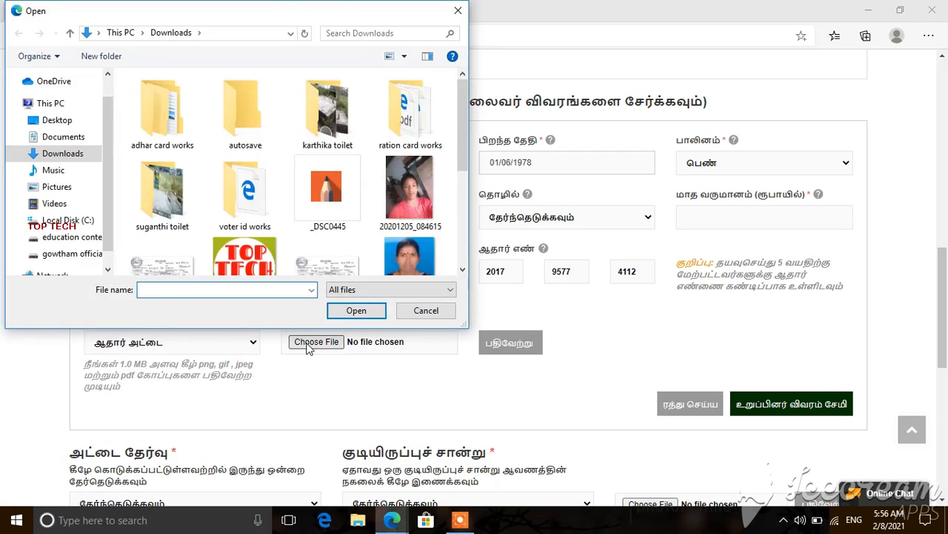
left_click(462, 270)
left_click(462, 270)
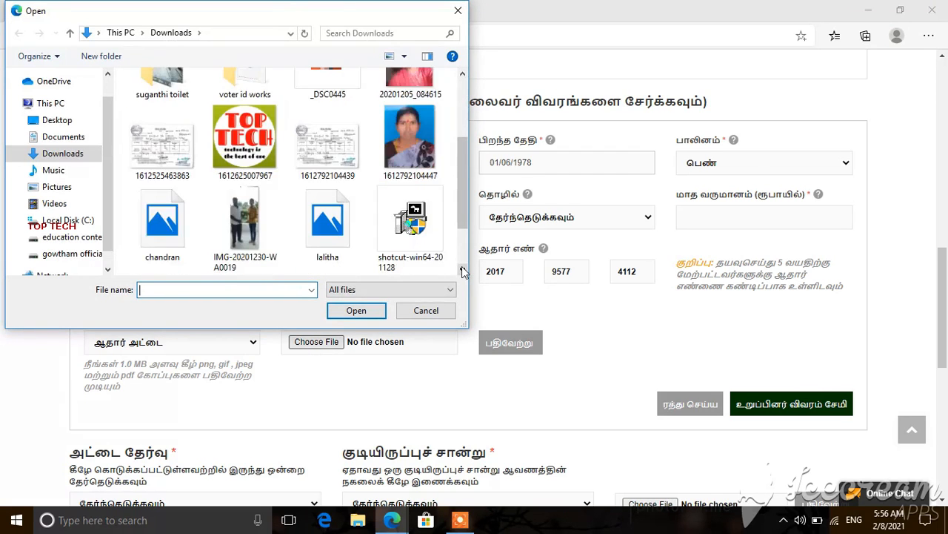
left_click(462, 271)
double_click(337, 159)
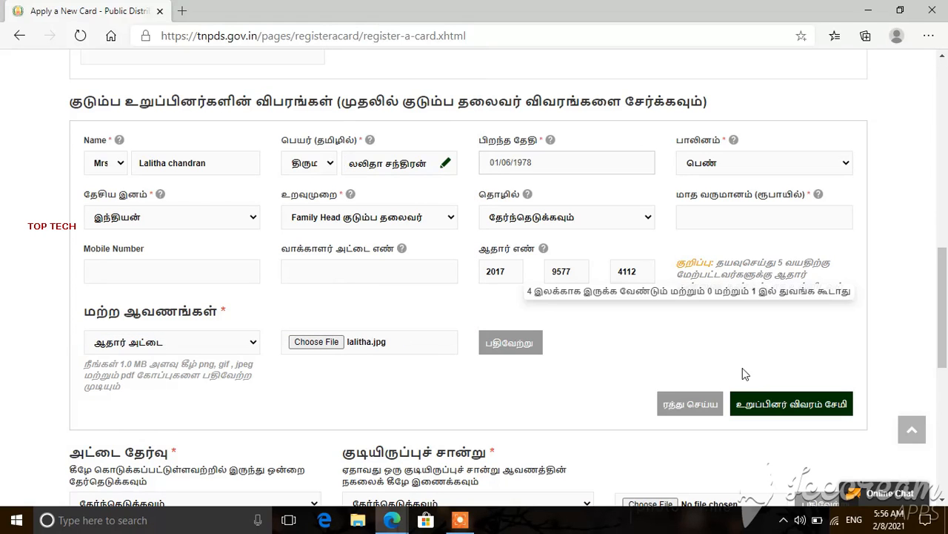
left_click(515, 348)
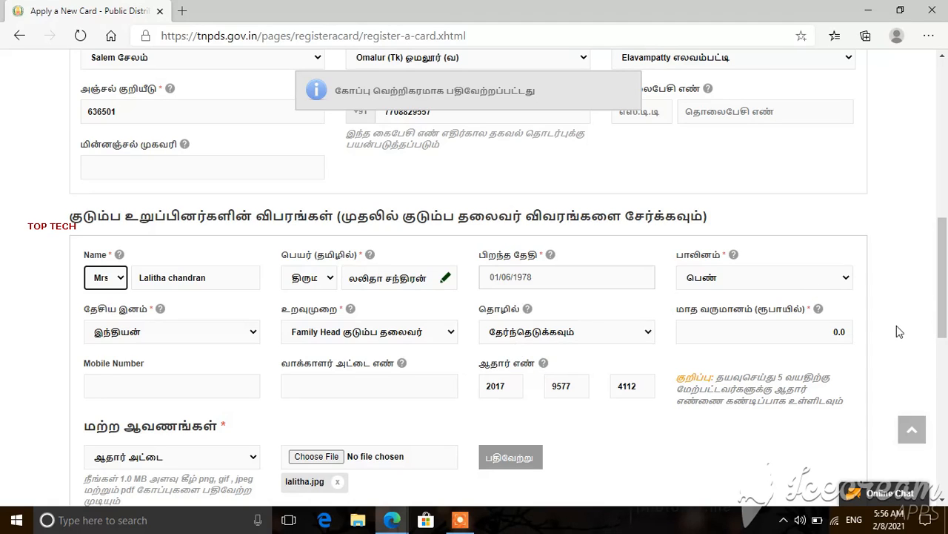
scroll(898, 331, "down", 3)
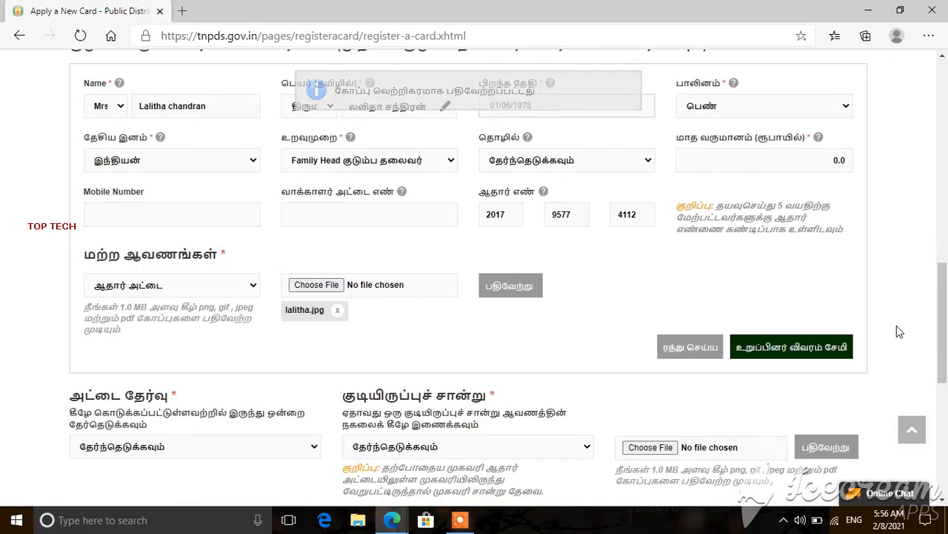
Step: Save the family head into the members table and open a blank form for the next member
left_click(793, 354)
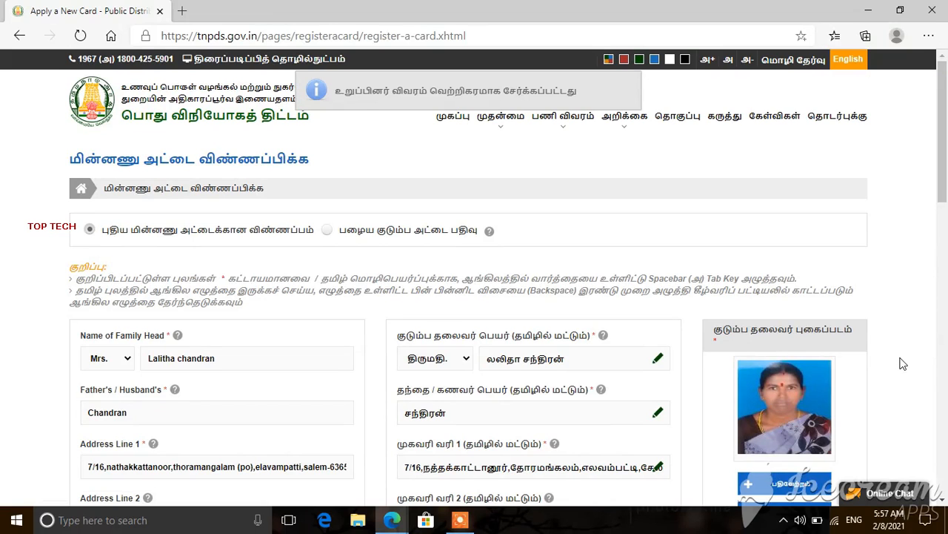
scroll(903, 363, "down", 5)
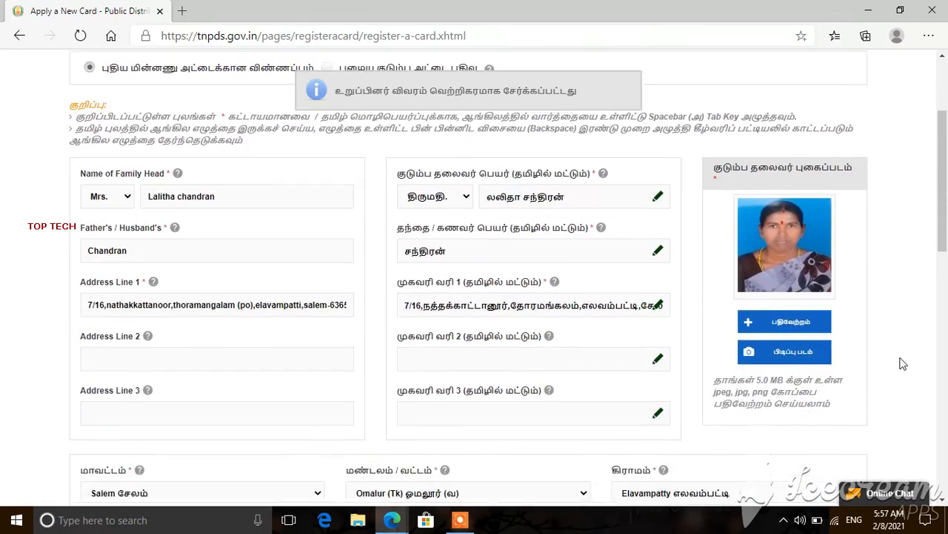
scroll(903, 363, "down", 5)
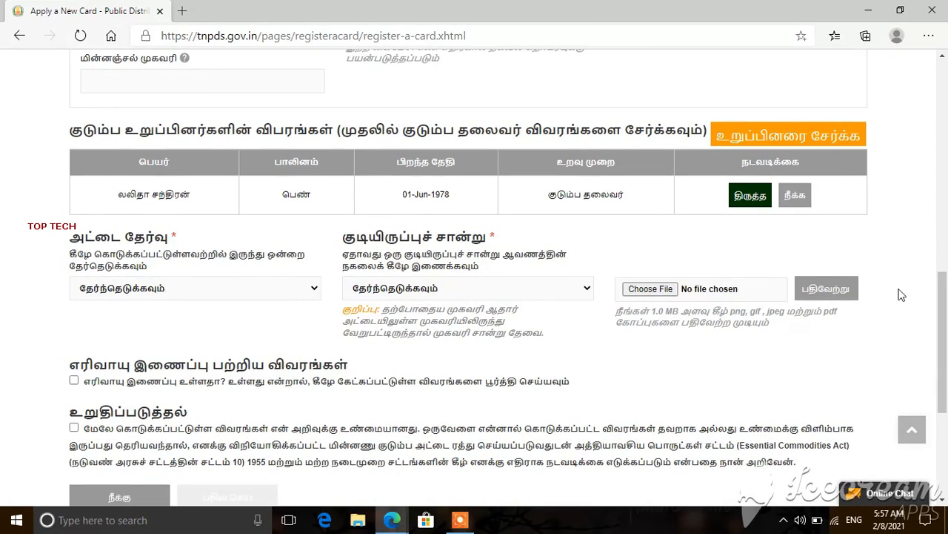
left_click(790, 138)
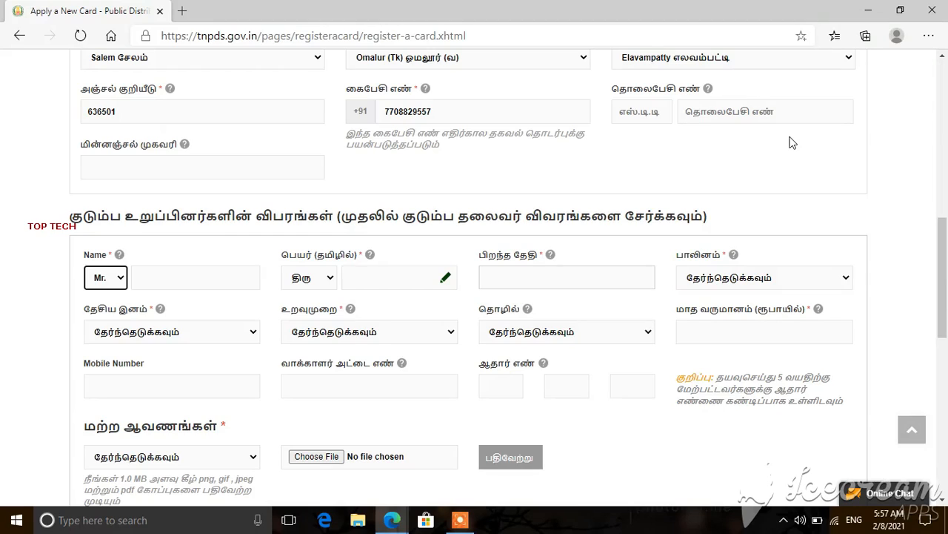
Step: Enter the second member's title and full name in English and Tamil
left_click(913, 295)
left_click(120, 280)
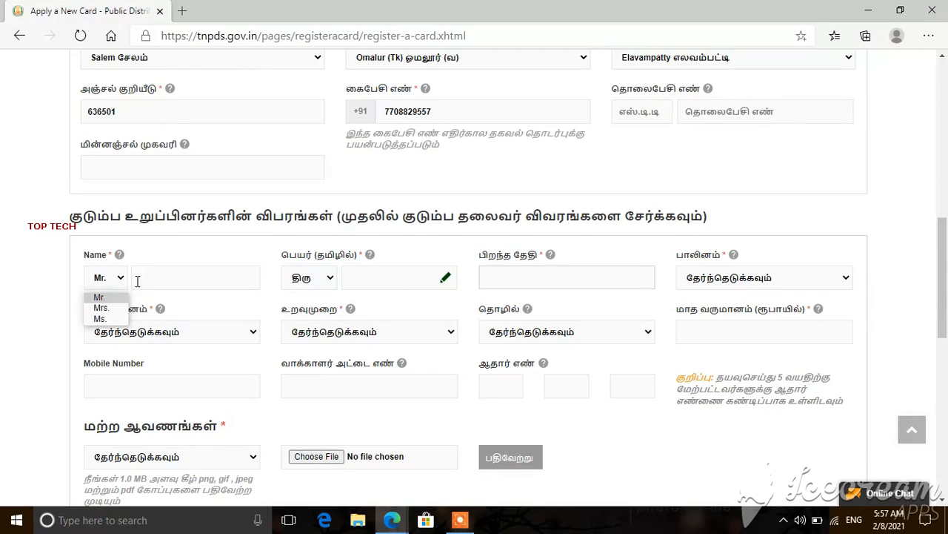
left_click(141, 279)
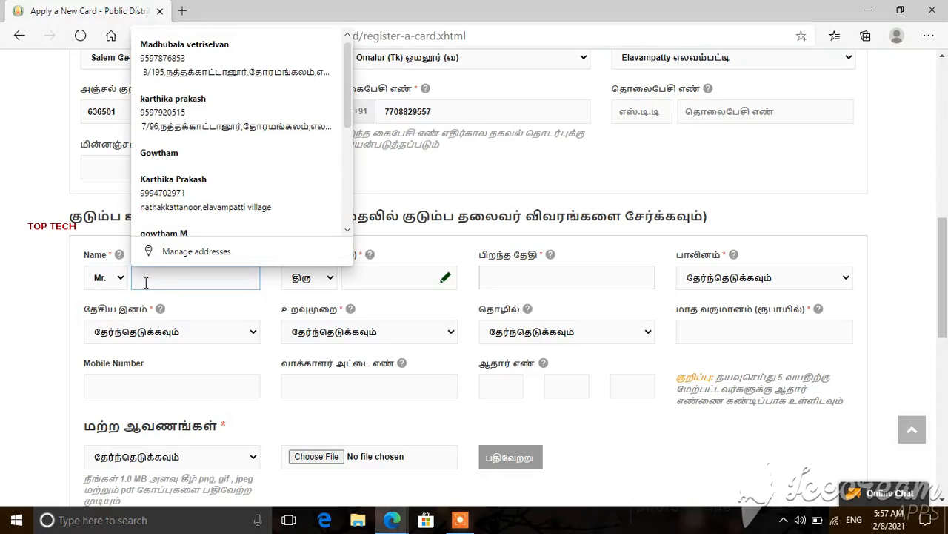
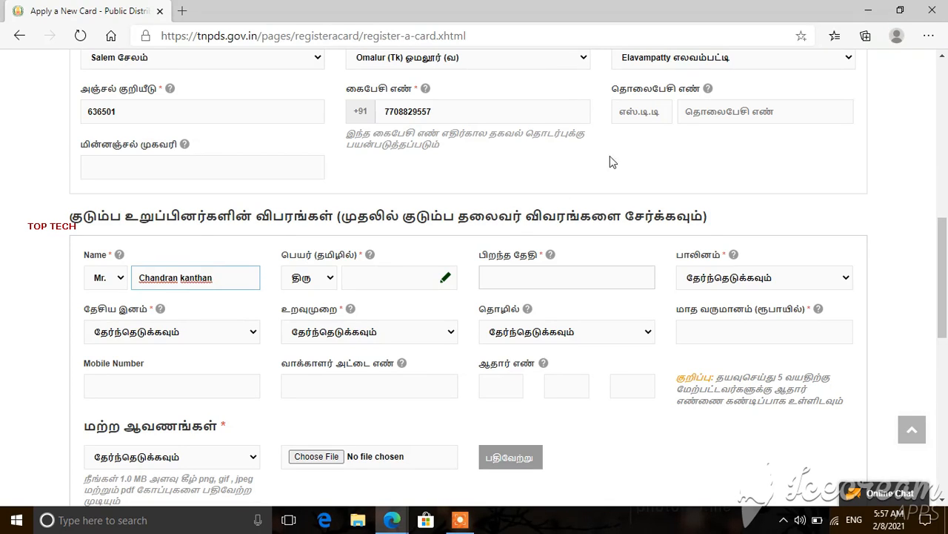
left_click(392, 280)
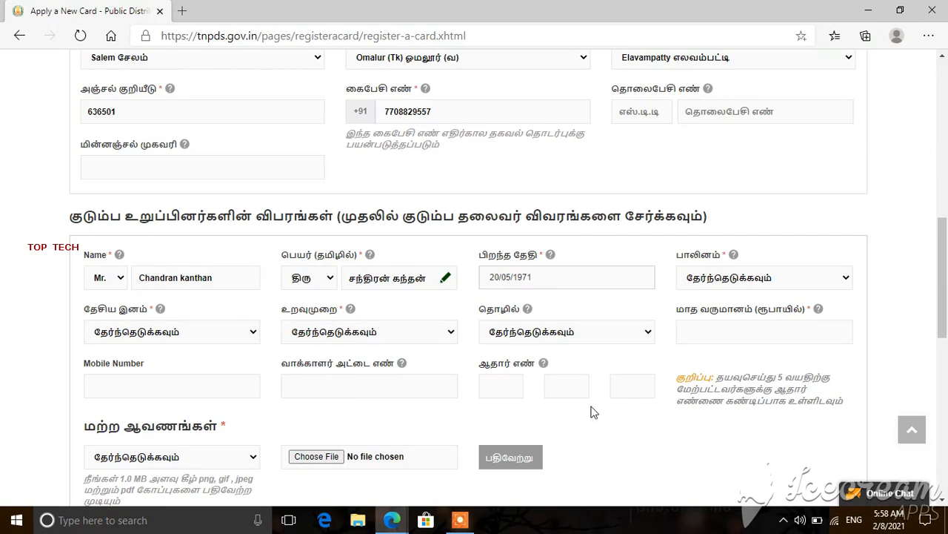
Step: Set the member's gender to male, nationality to Indian and relation to Husband
left_click(785, 284)
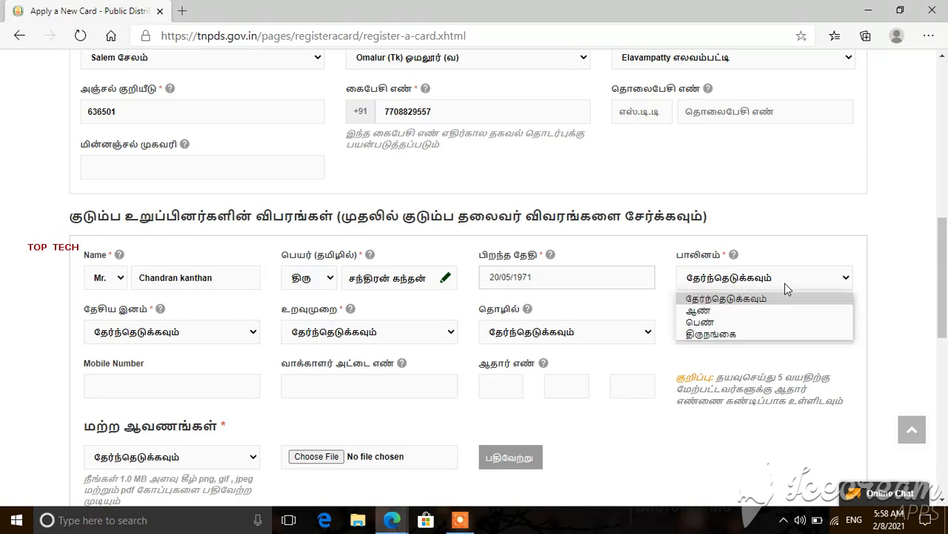
key("Down")
key("Return")
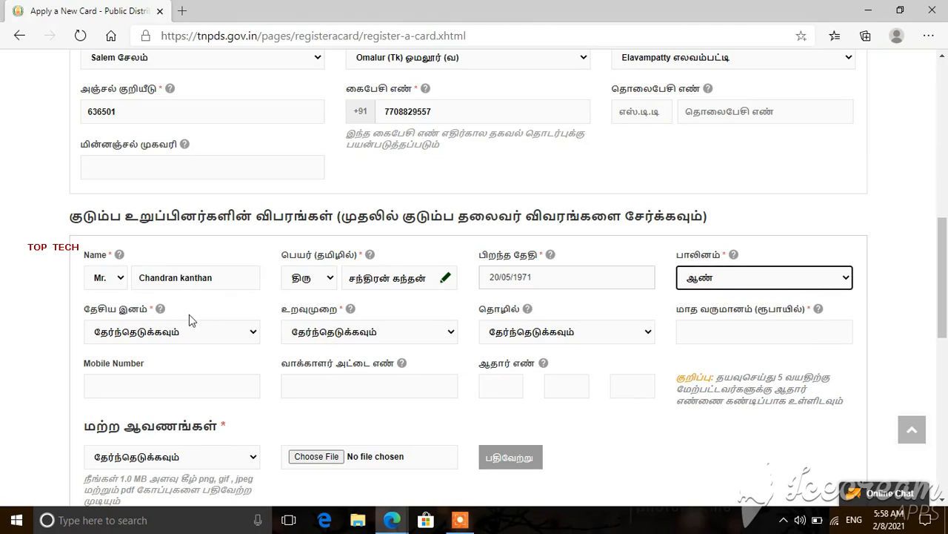
left_click(207, 334)
key("Down")
key("Return")
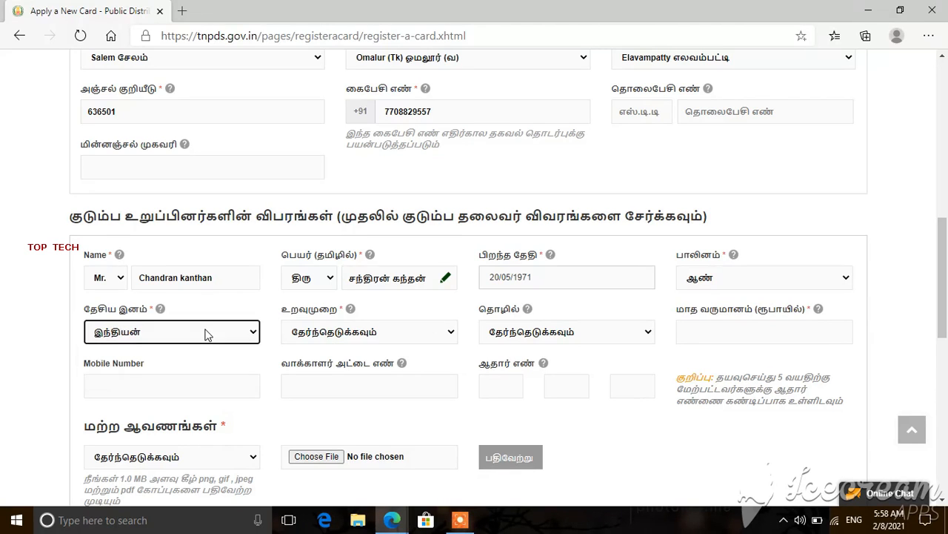
left_click(382, 334)
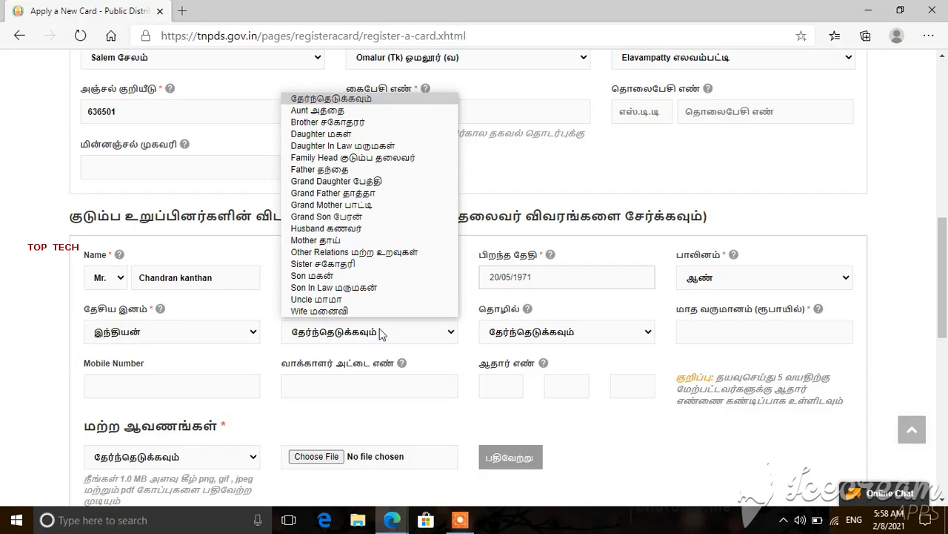
key("Down")
key("Down")
key("Down")
key("Down")
key("Down")
key("Down")
key("Down")
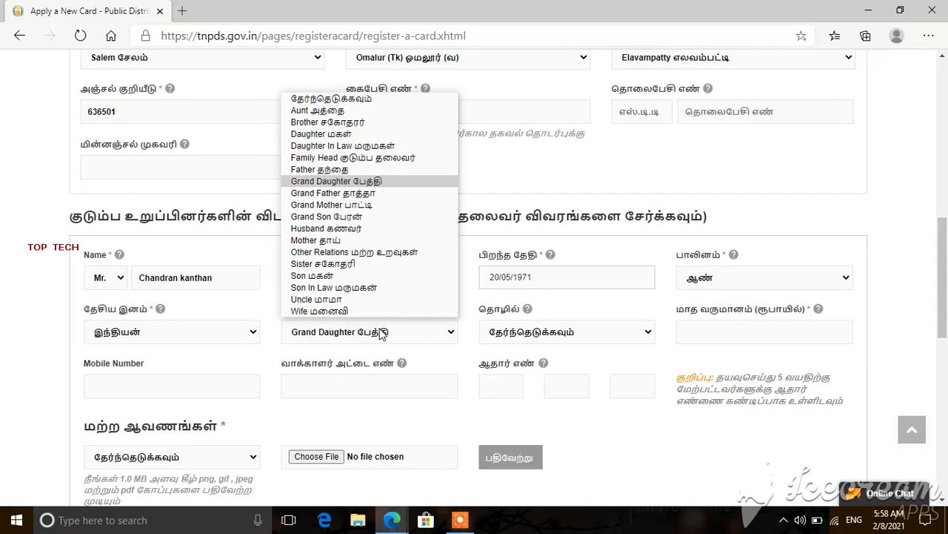
key("Down")
key("Down")
key("Down")
key("Down")
key("Return")
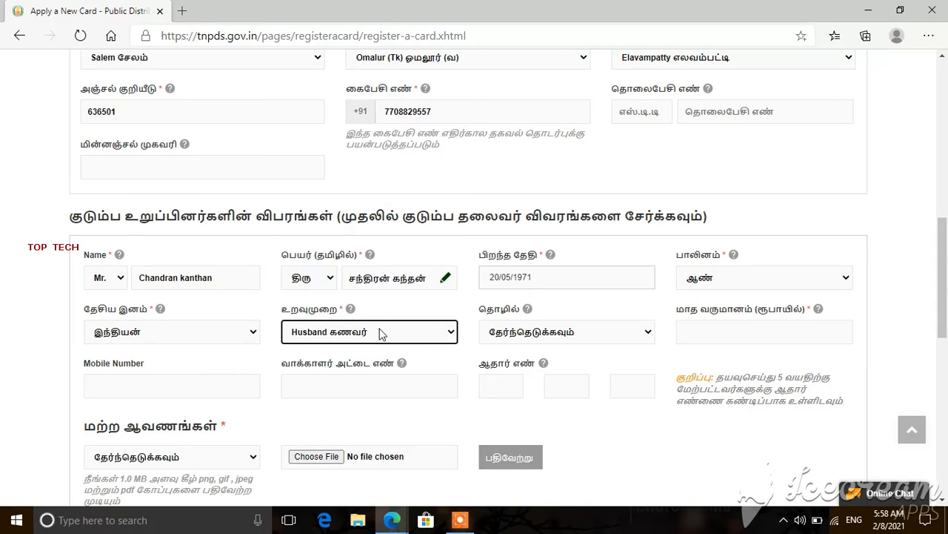
Step: Set the member's occupation to Private and monthly income to 9000
left_click(591, 337)
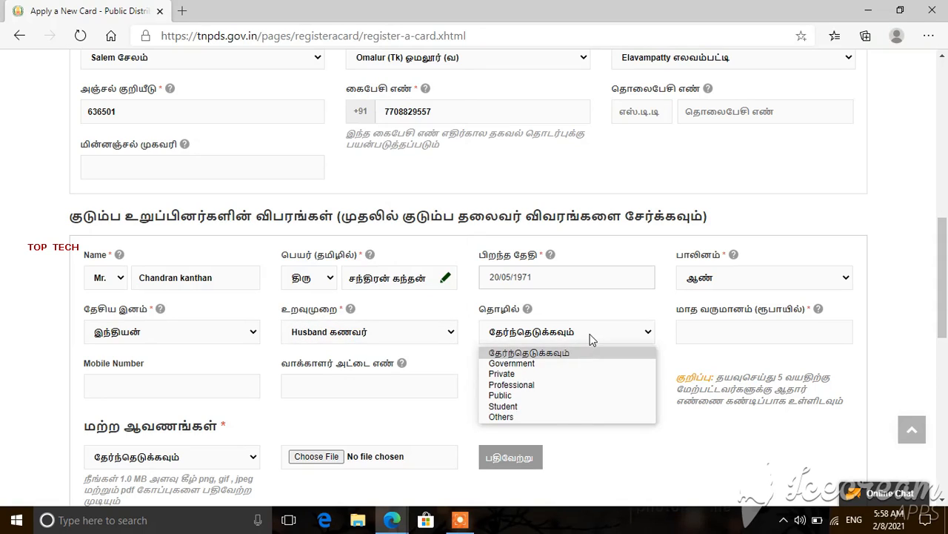
key("Down")
key("Down")
key("Return")
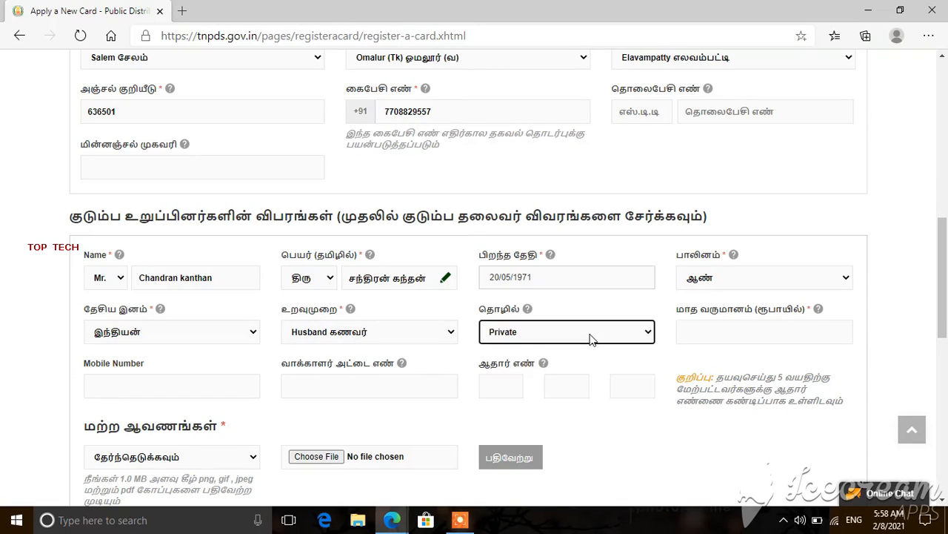
left_click(687, 329)
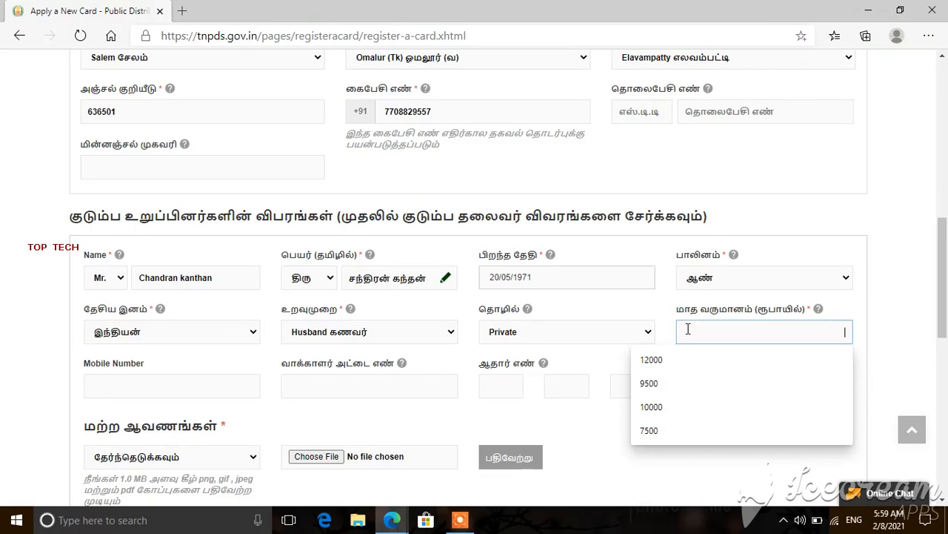
type("9000")
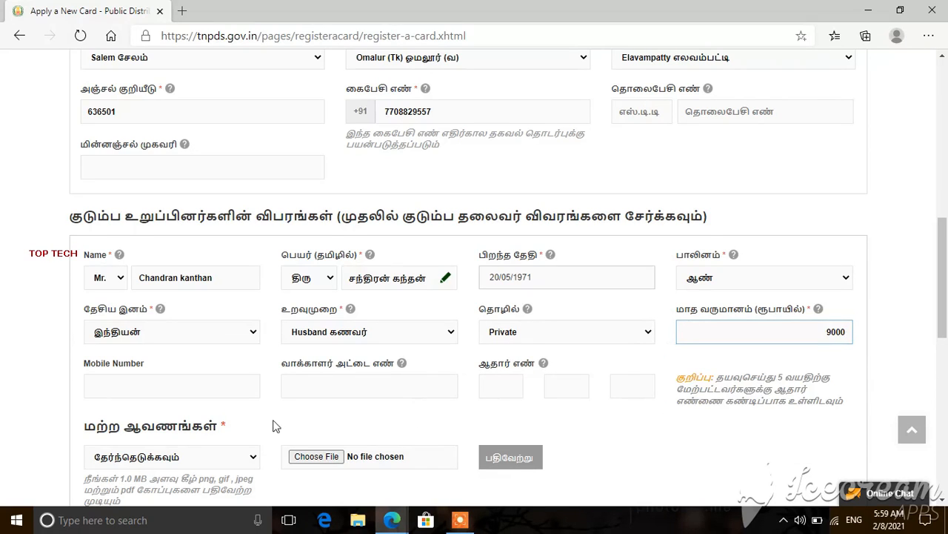
left_click(881, 387)
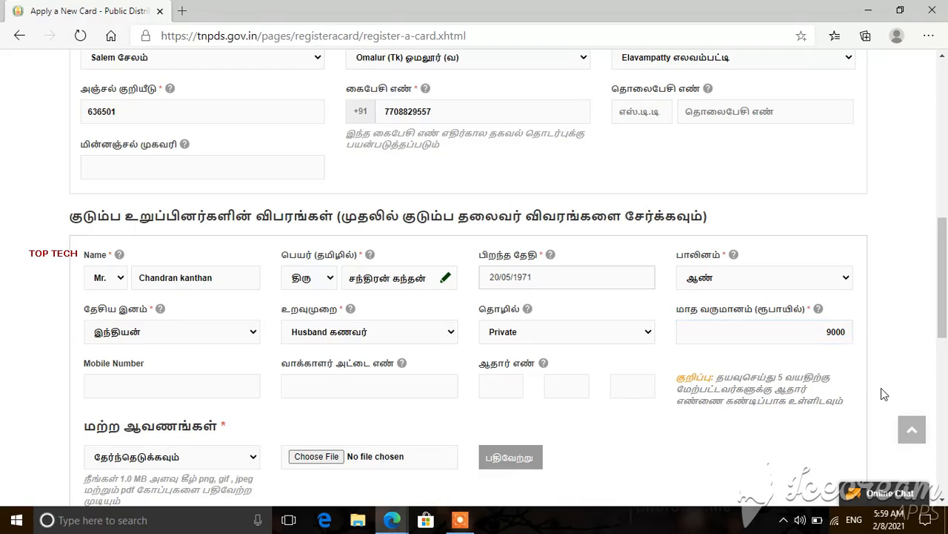
scroll(881, 388, "down", 2)
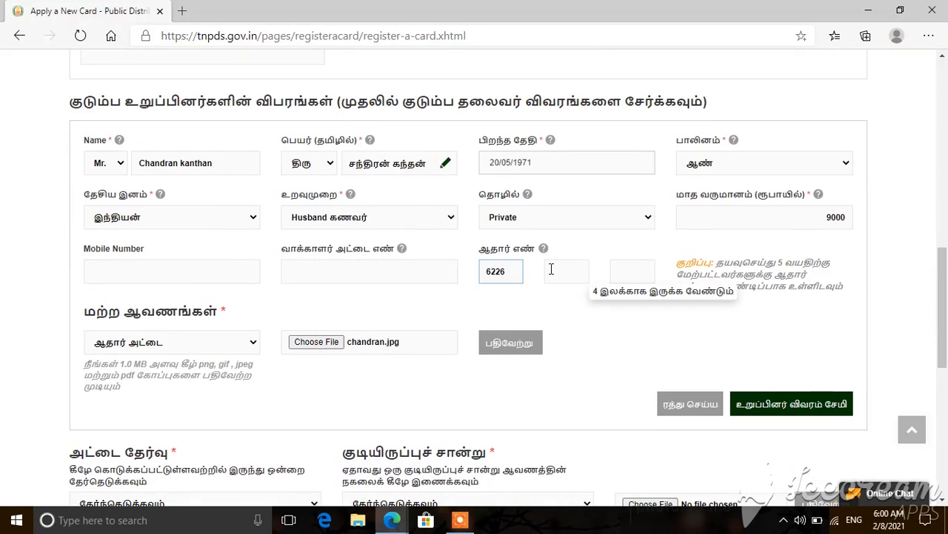
Step: Complete the remaining two parts of the member's Aadhaar number
left_click(551, 270)
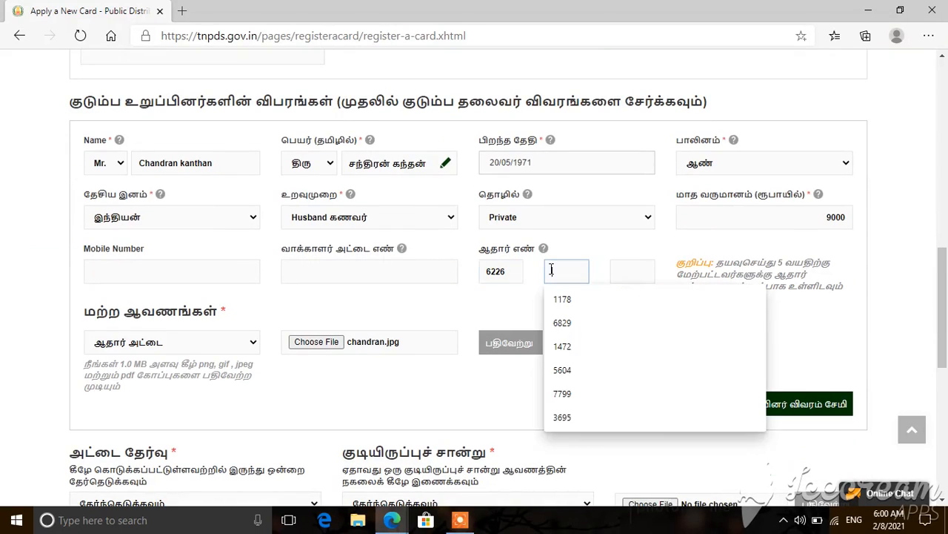
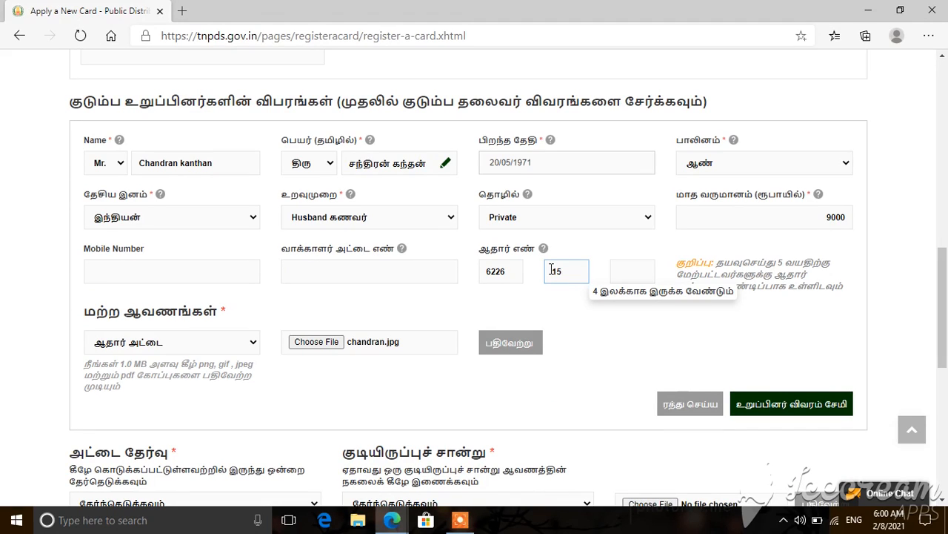
left_click(628, 271)
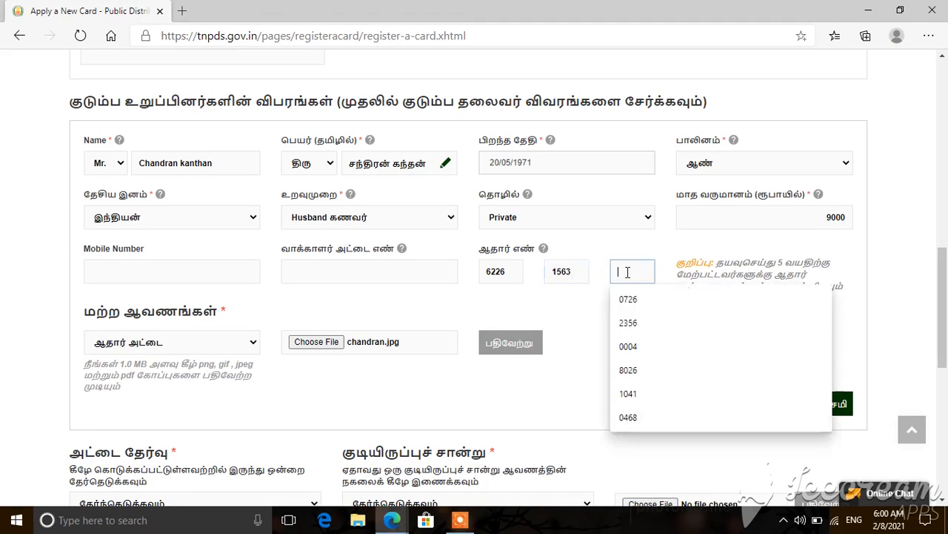
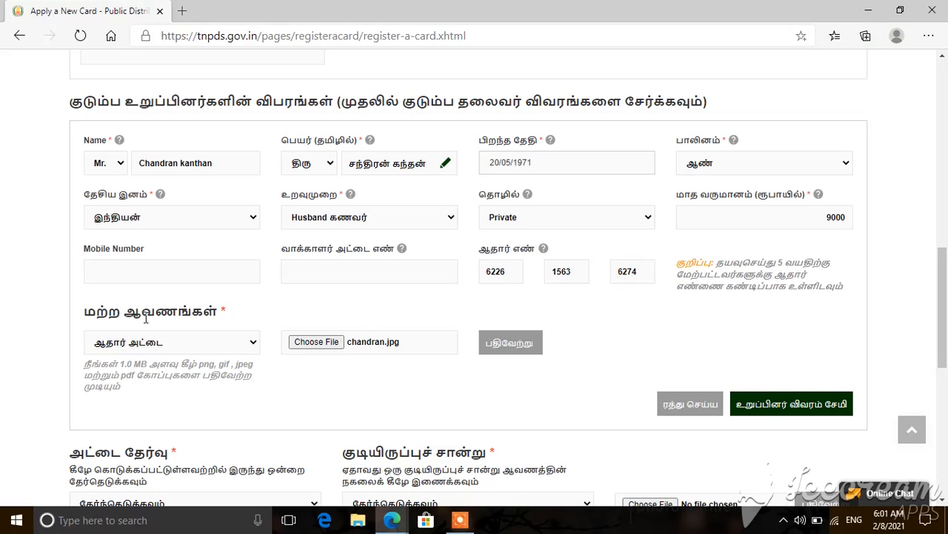
Step: Choose ஆதார் அட்டை as document type and upload the member's Aadhaar card image
left_click(187, 343)
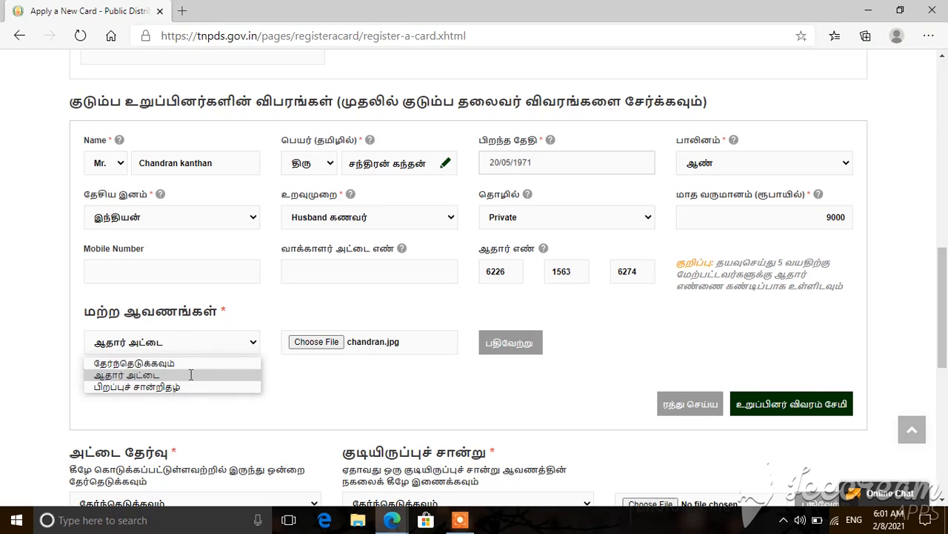
left_click(191, 376)
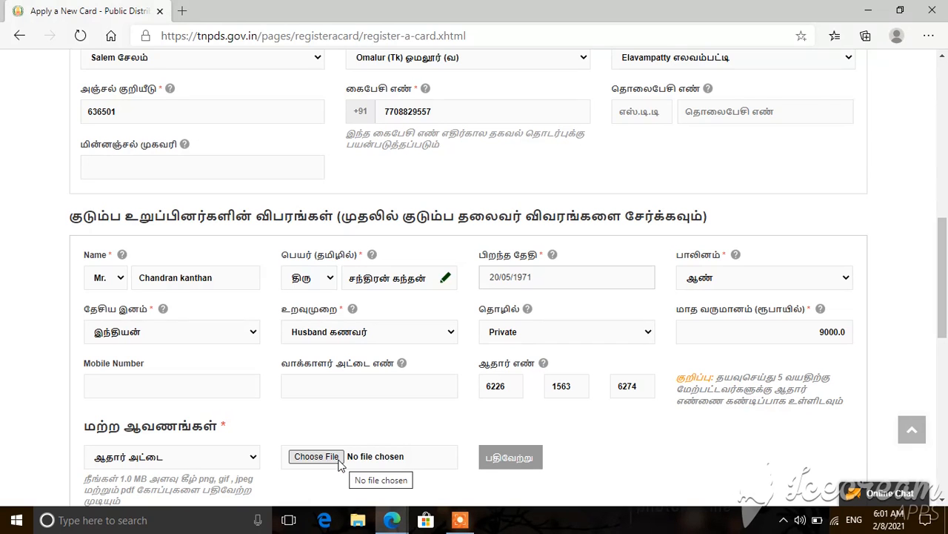
left_click(317, 457)
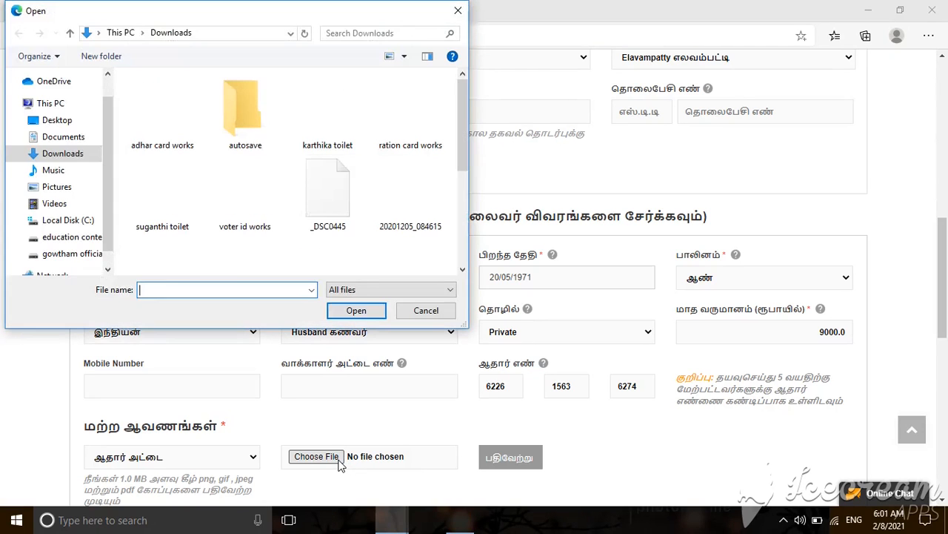
left_click(462, 269)
left_click(462, 268)
double_click(163, 141)
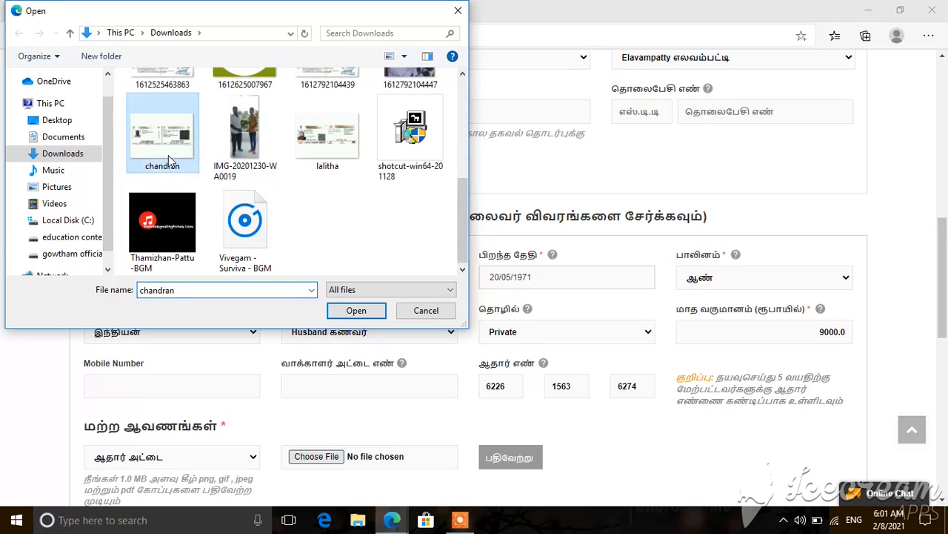
left_click(519, 464)
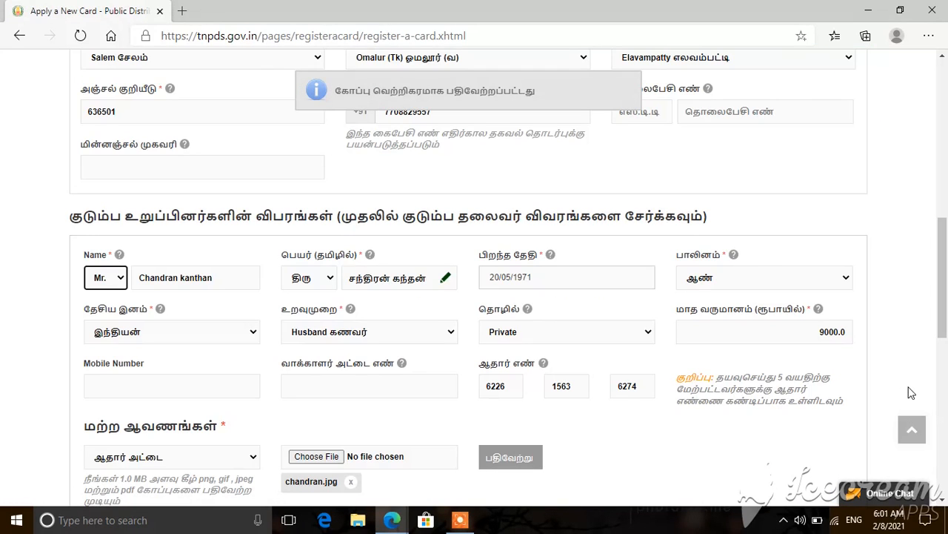
scroll(911, 393, "down", 2)
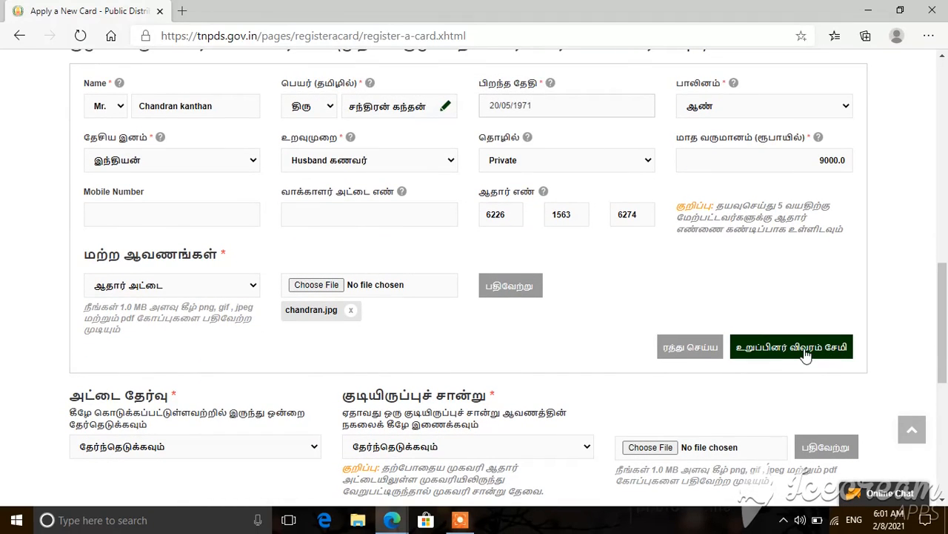
Step: Save the husband to the members table and choose Rice Card as the card type
left_click(807, 356)
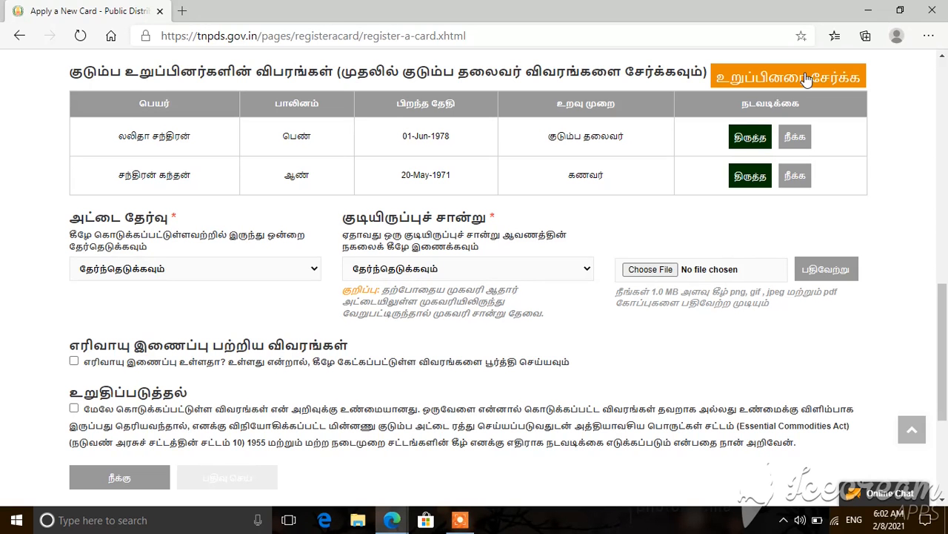
left_click(314, 271)
key("Down")
key("Down")
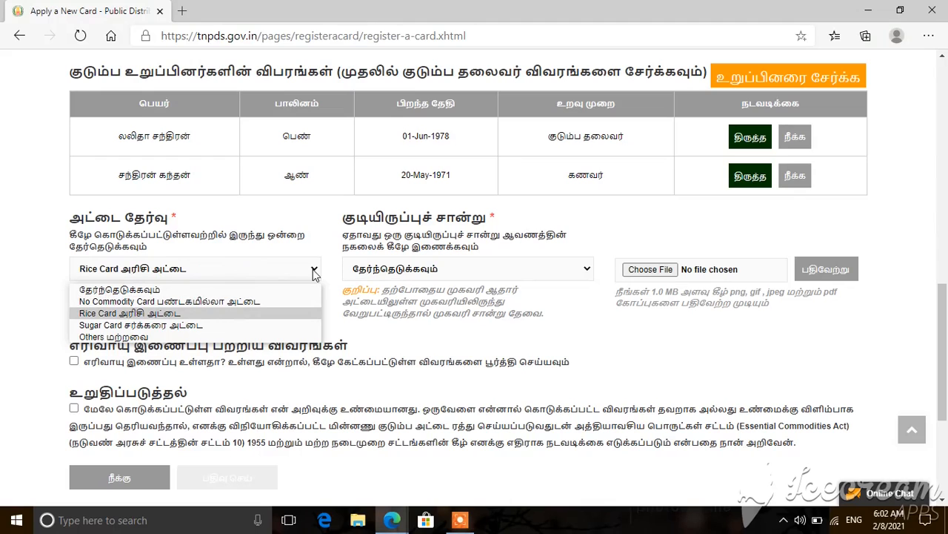
key("Return")
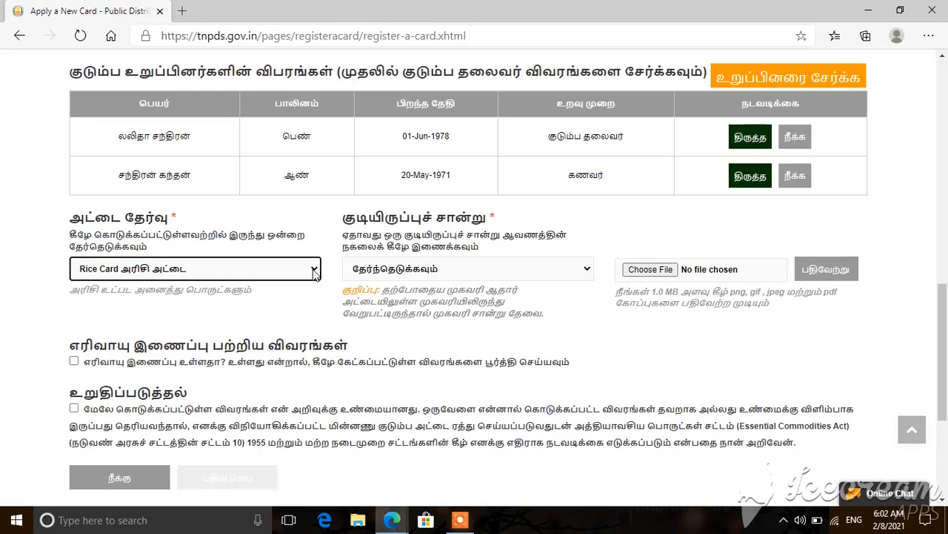
Step: Set the residence proof type to சொந்த வீடு இருந்தால் அதன் சொத்து வரி (property tax)
left_click(427, 271)
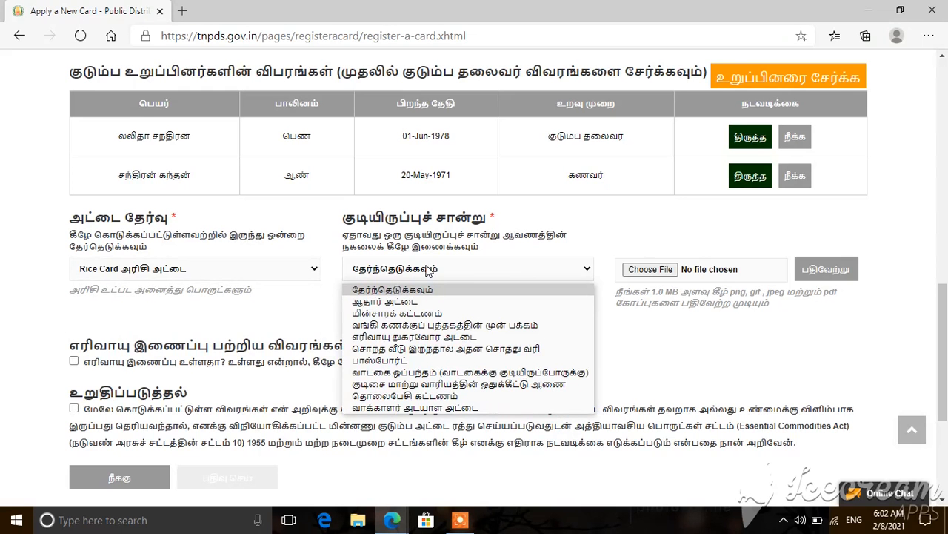
double_click(74, 295)
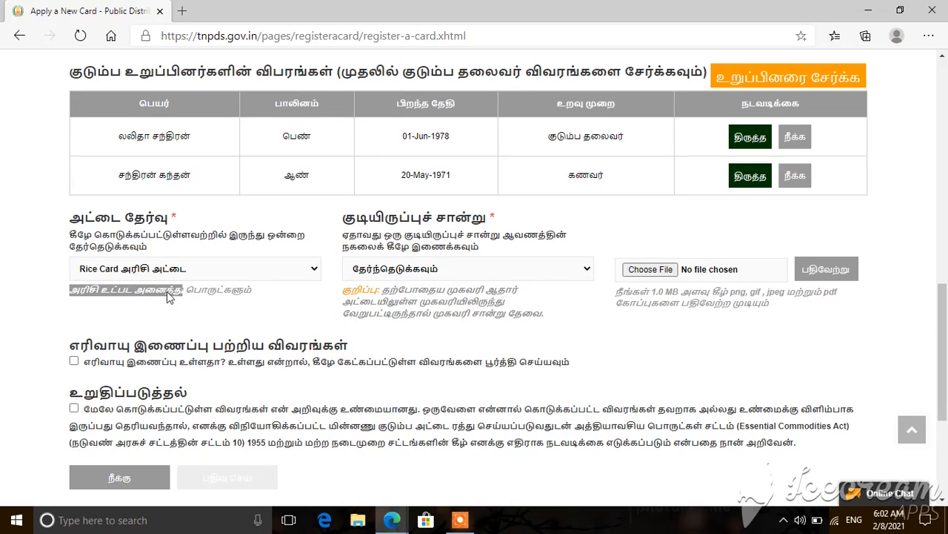
left_click_drag(167, 291, 212, 292)
left_click(289, 309)
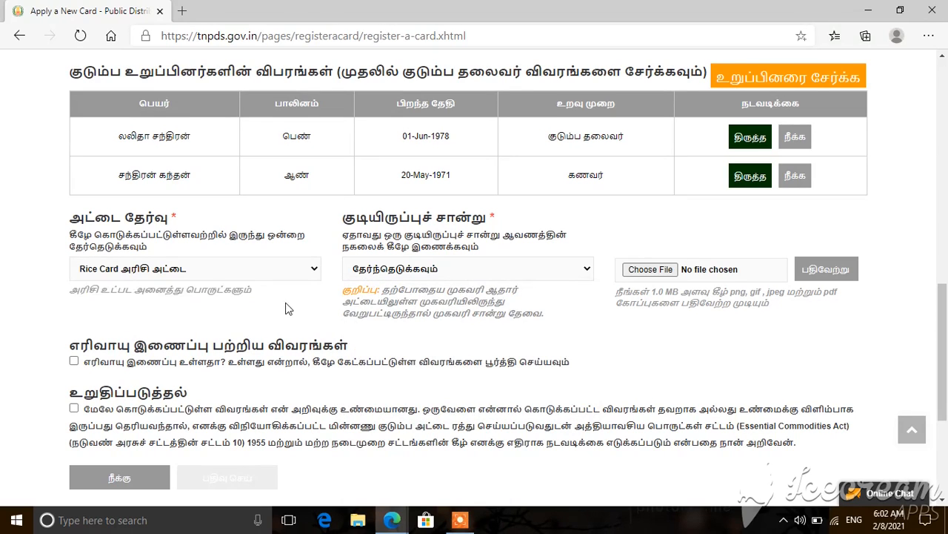
left_click(405, 274)
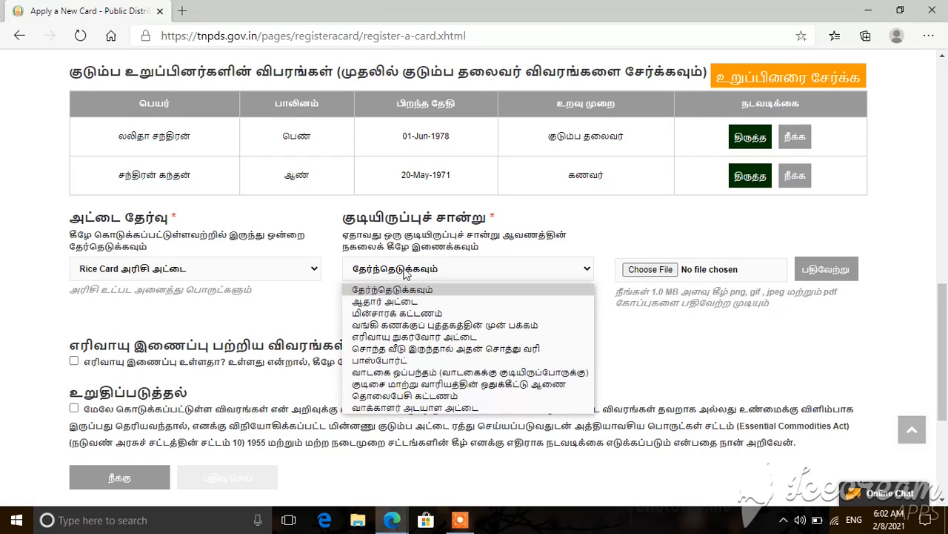
key("Down")
key("Down")
key("Down")
key("Down")
key("Down")
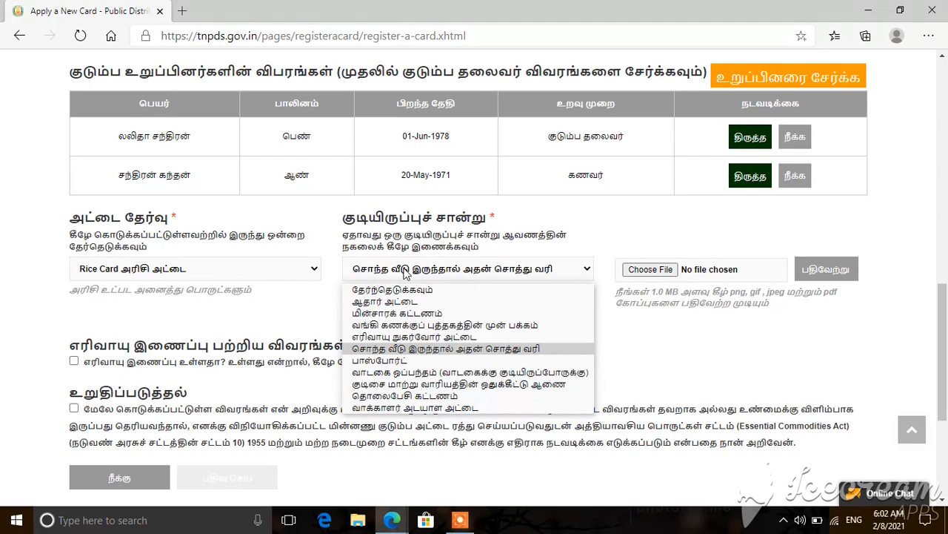
key("Down")
key("Down")
key("Down")
key("Down")
key("Down")
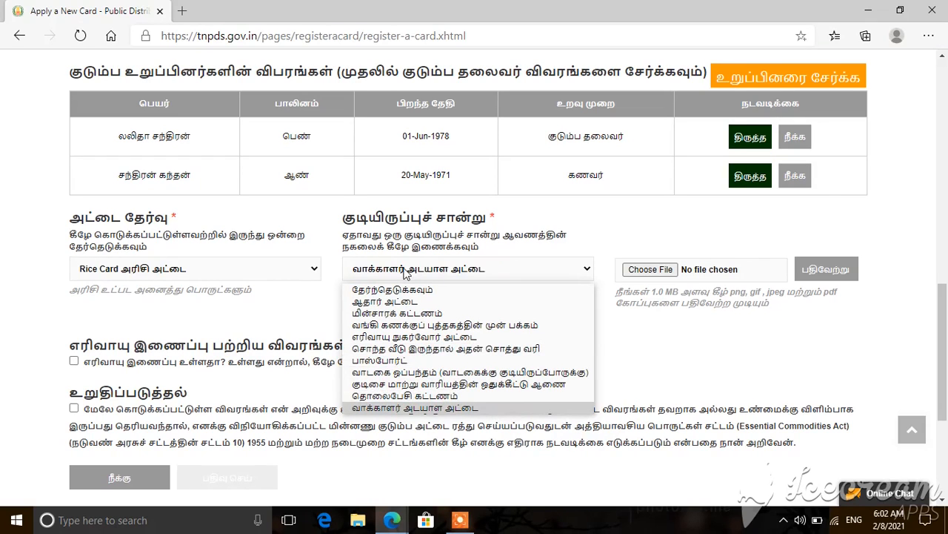
key("Up")
key("Up")
key("Up")
key("Up")
key("Up")
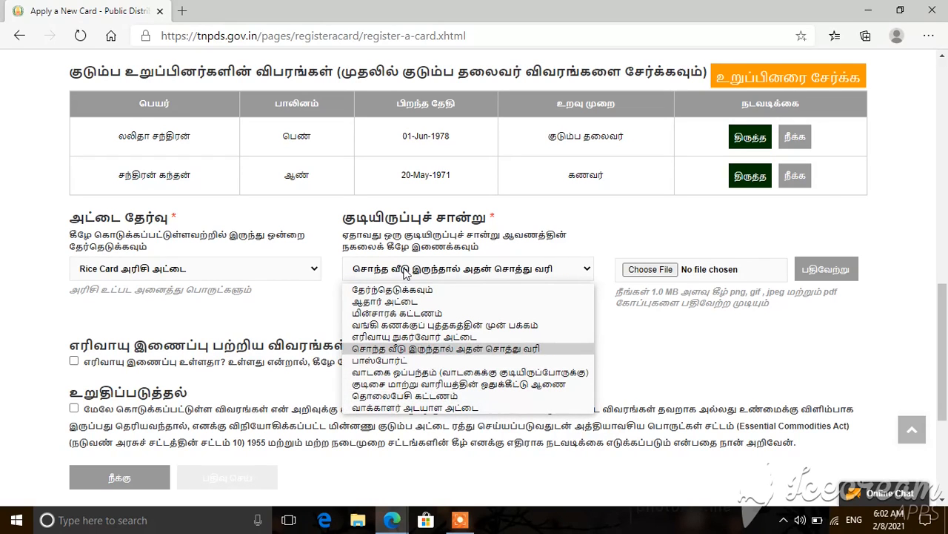
key("Return")
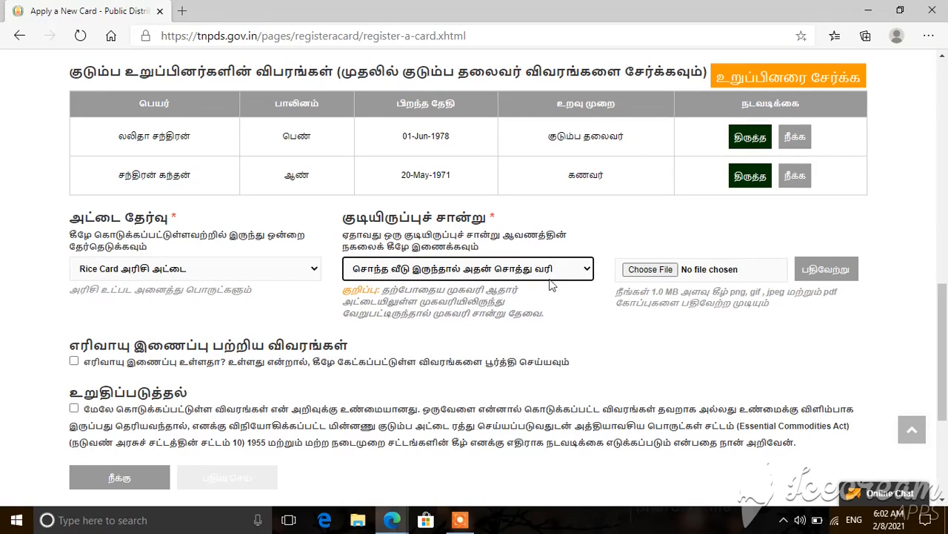
left_click(658, 273)
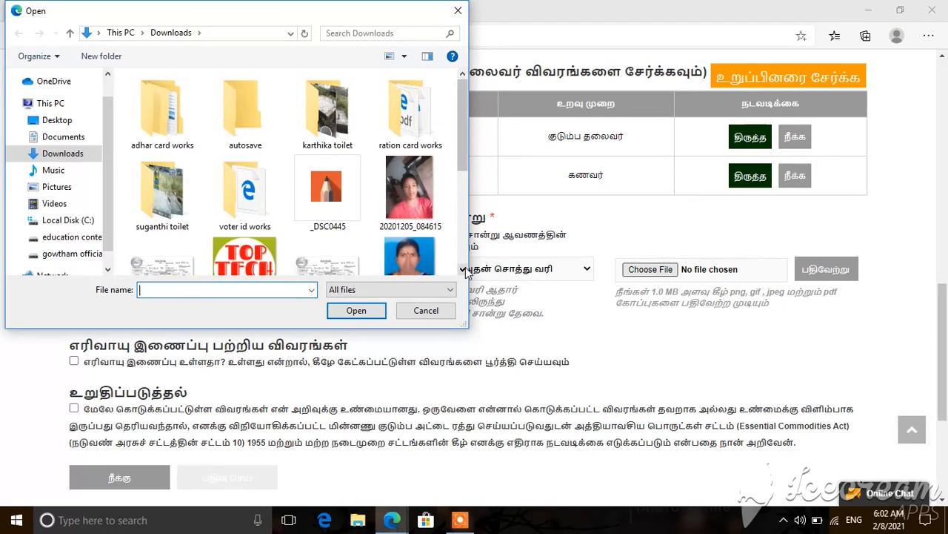
Step: Attach 1612792104439.jpg from Downloads and upload it as the residence proof document
scroll(465, 271, "down", 3)
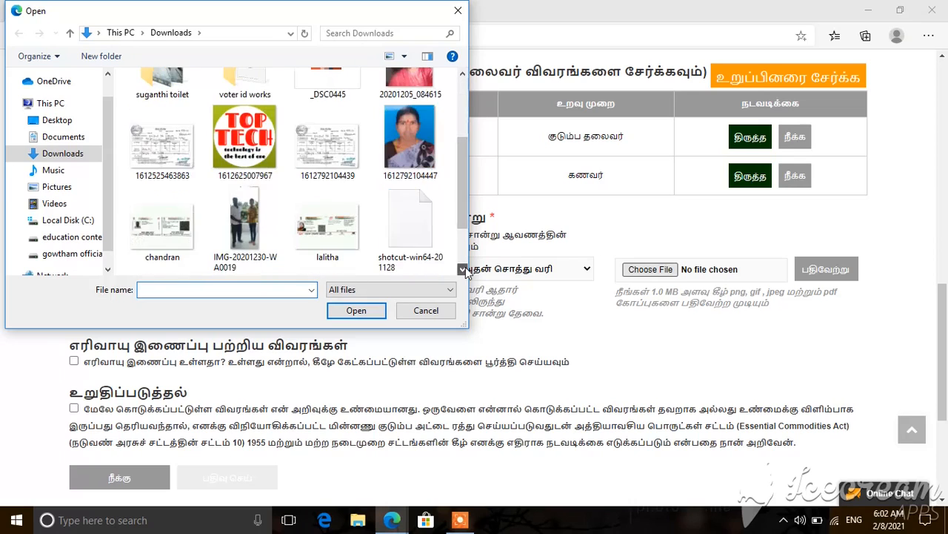
left_click(302, 173)
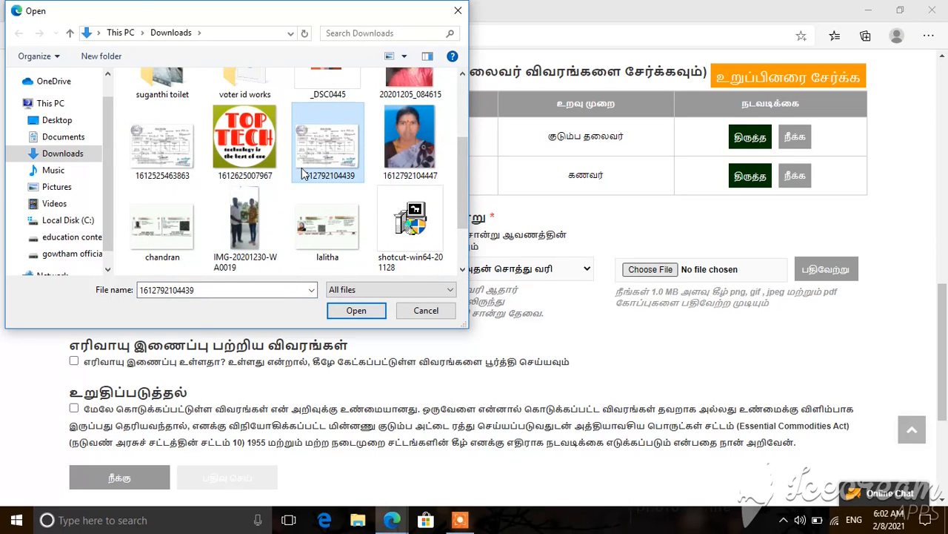
double_click(302, 174)
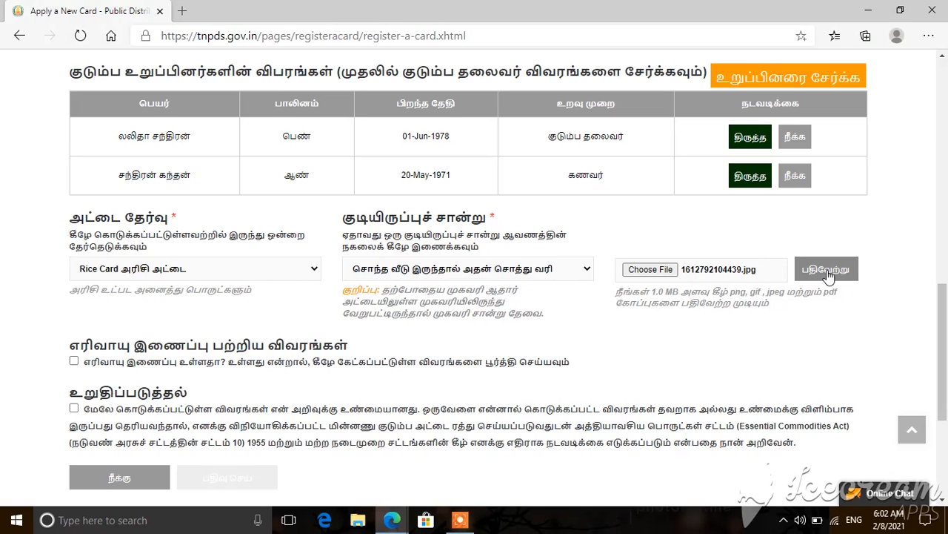
left_click(828, 272)
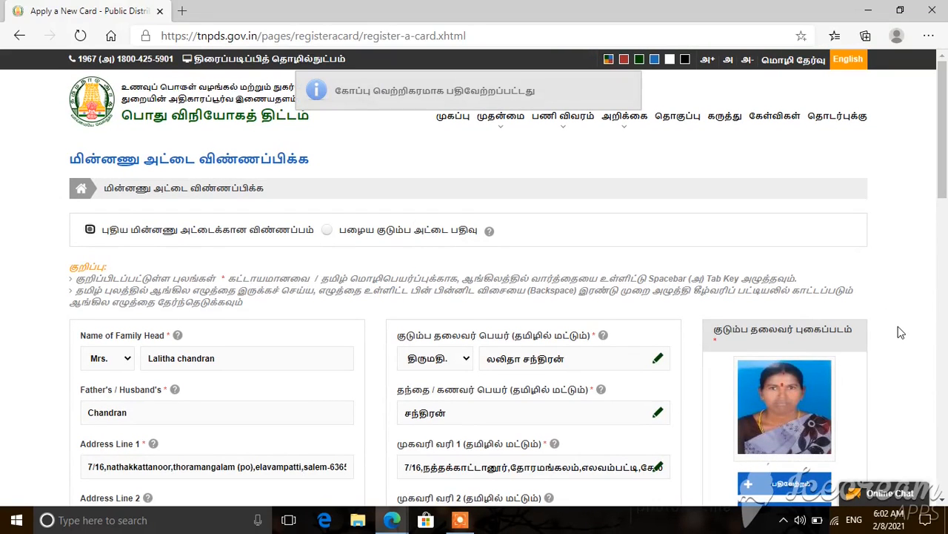
scroll(901, 333, "down", 10)
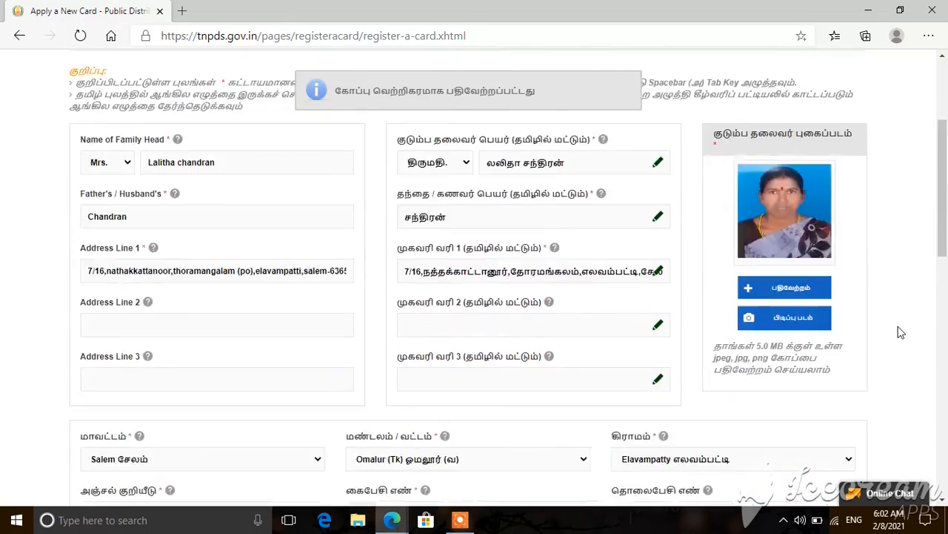
scroll(901, 333, "down", 3)
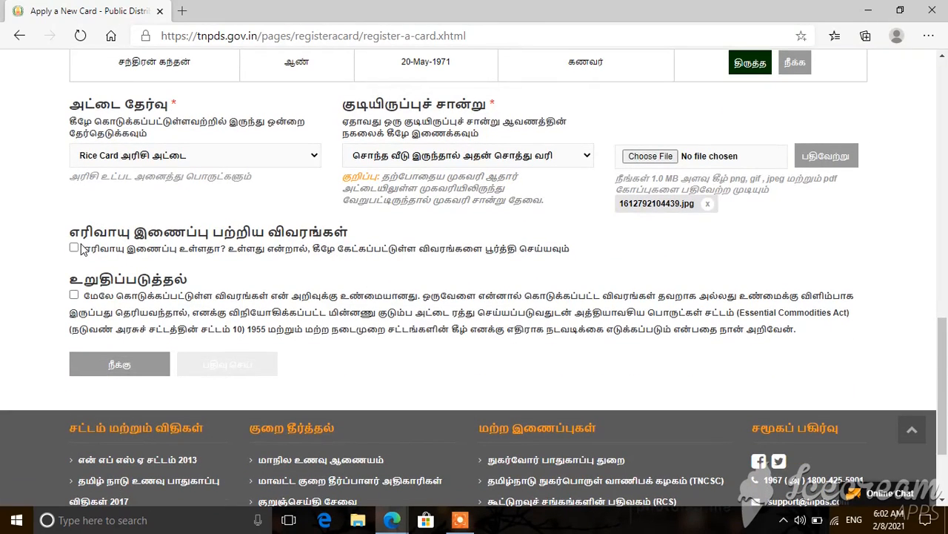
Step: Declare a household gas connection and enter 'bharat' as the gas company name
left_click(74, 249)
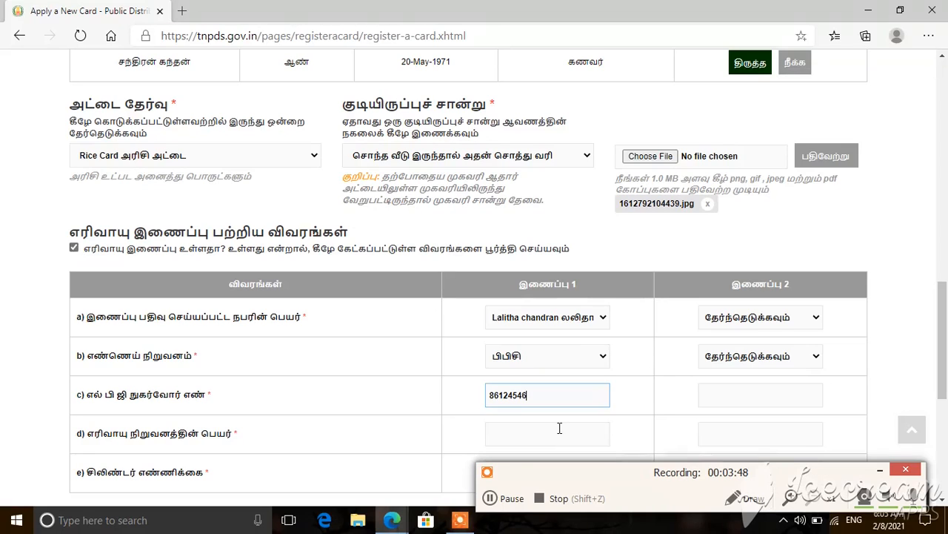
left_click(559, 434)
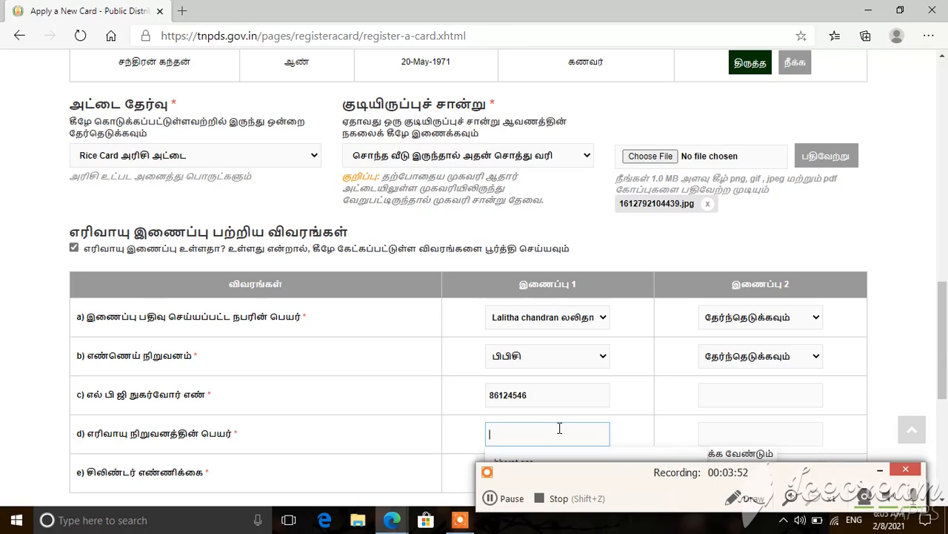
type("bharat gas")
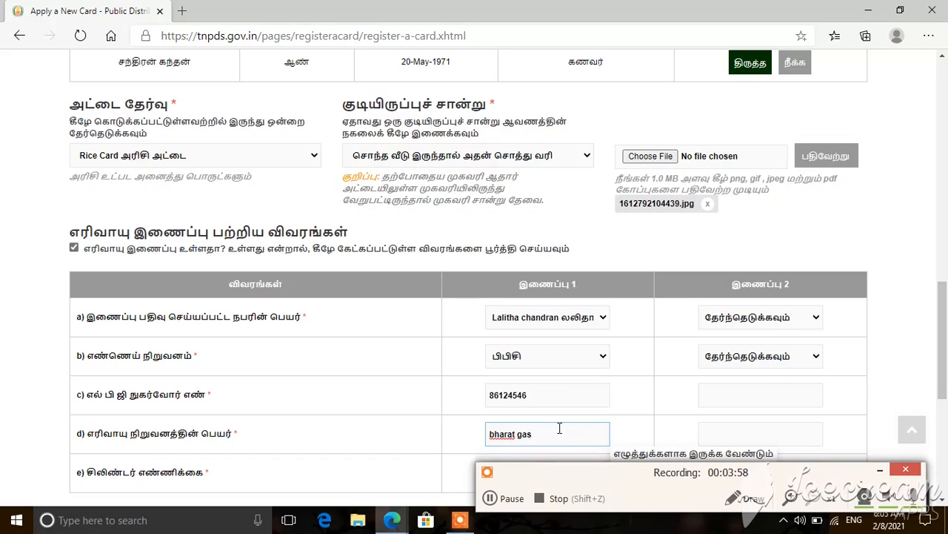
key("BackSpace")
key("BackSpace")
key("BackSpace")
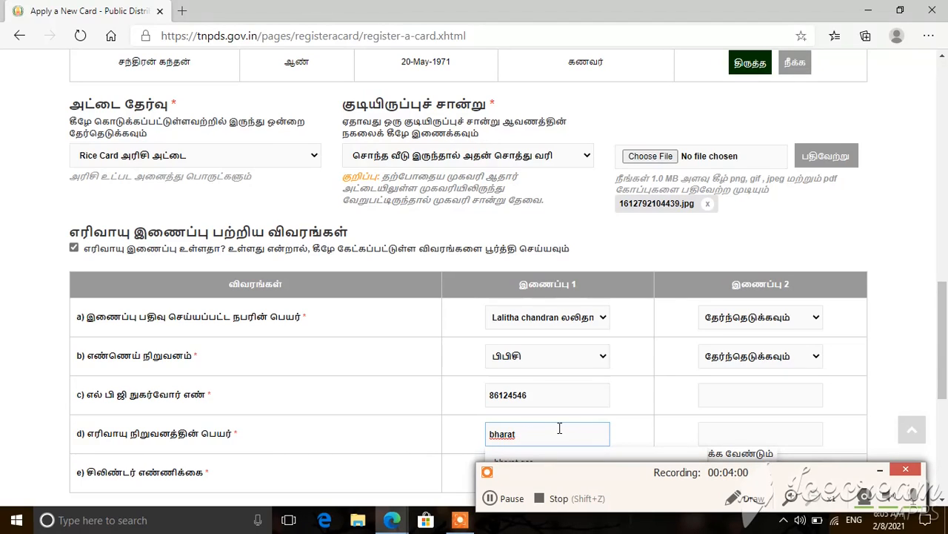
left_click(902, 390)
Step: Accept the உறுதிப்படுத்தல் declaration that the entered details are true
scroll(902, 390, "down", 2)
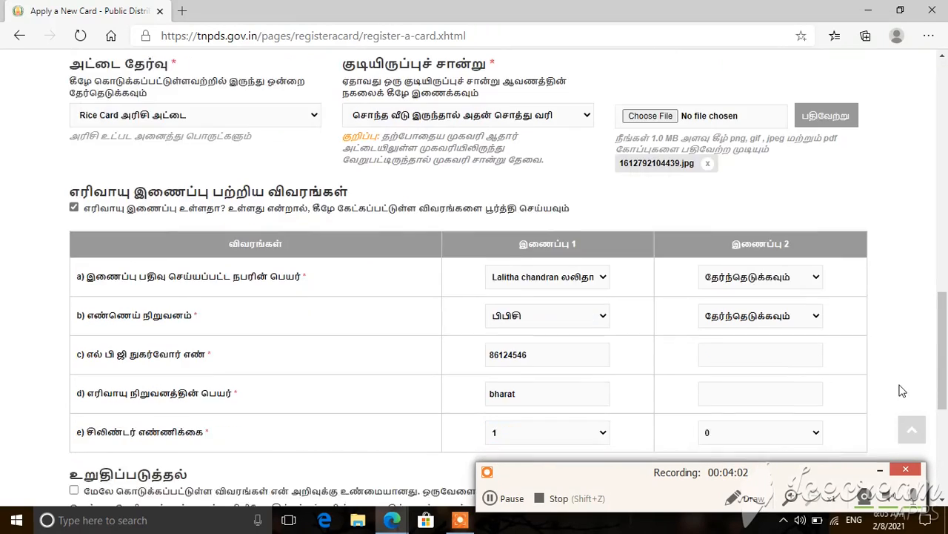
scroll(903, 391, "down", 1)
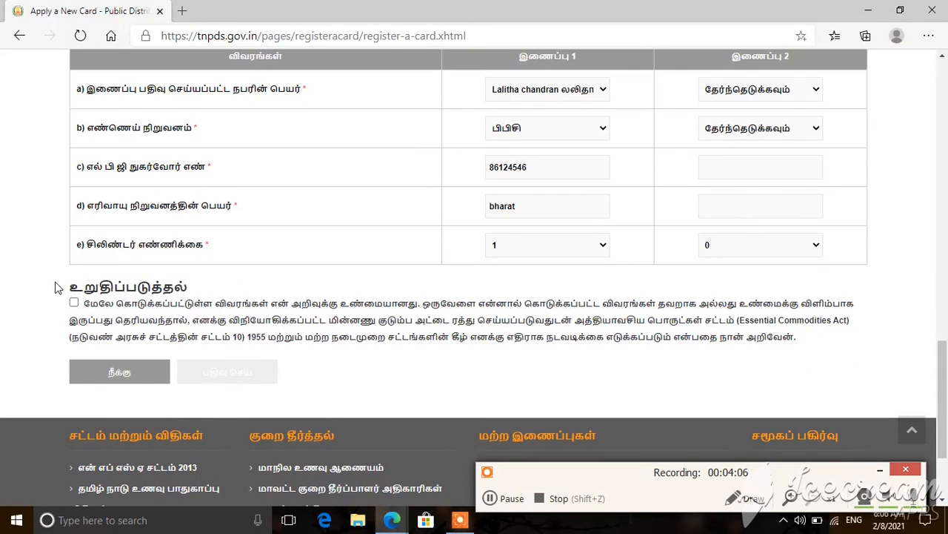
left_click(75, 304)
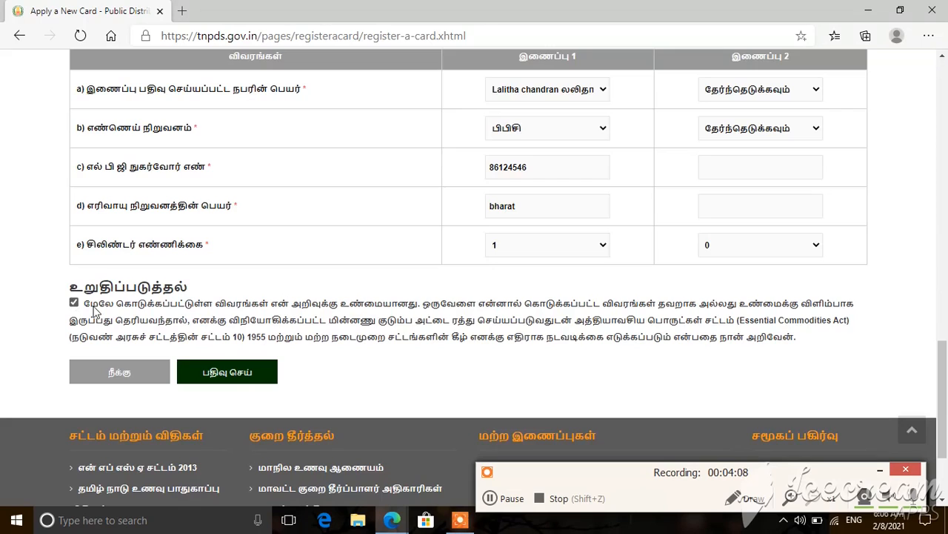
Step: Submit with பதிவு செய், review the Register Confirm details, then confirm with உறுதிசெய்
left_click(248, 381)
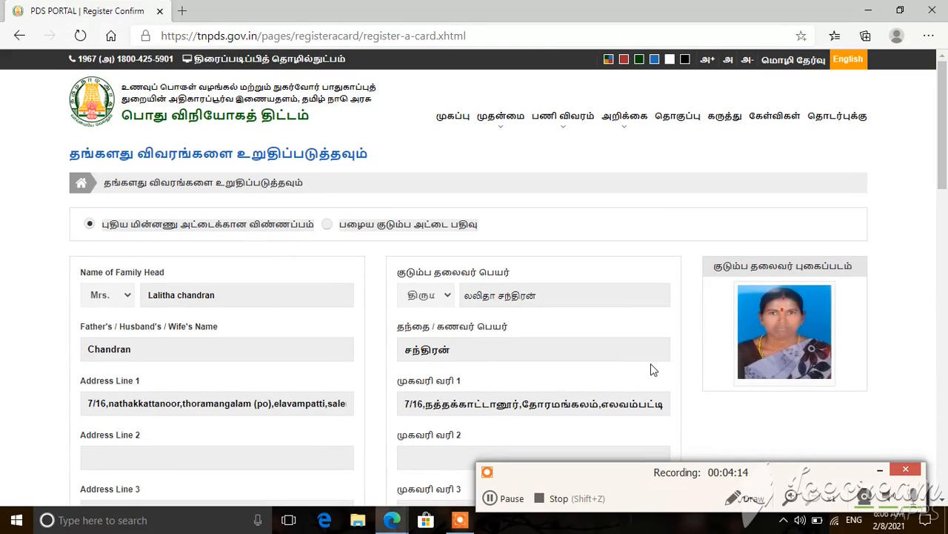
scroll(913, 385, "down", 5)
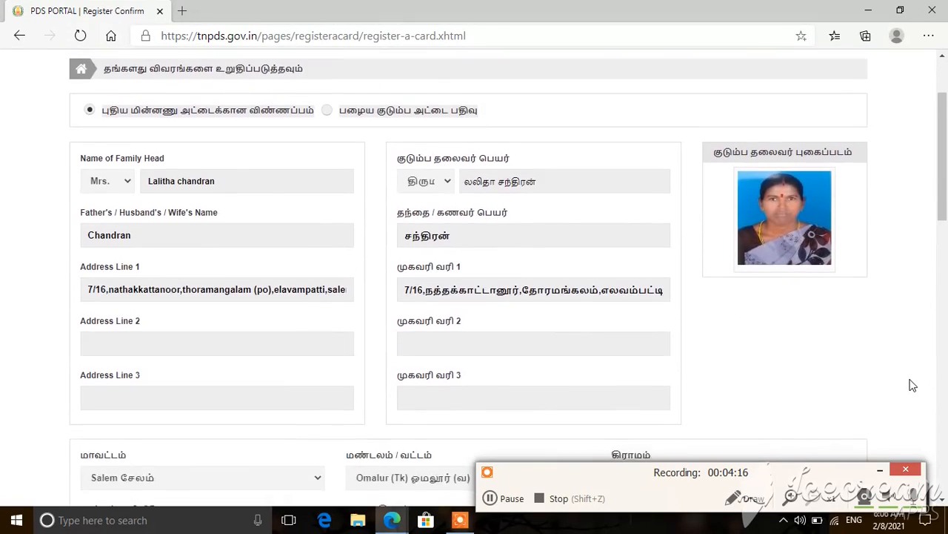
scroll(913, 385, "down", 5)
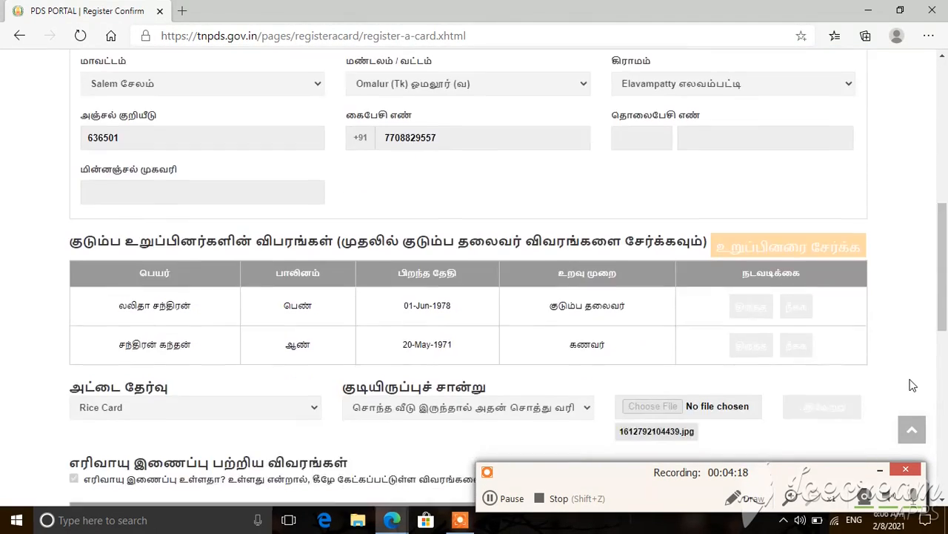
scroll(912, 385, "down", 1)
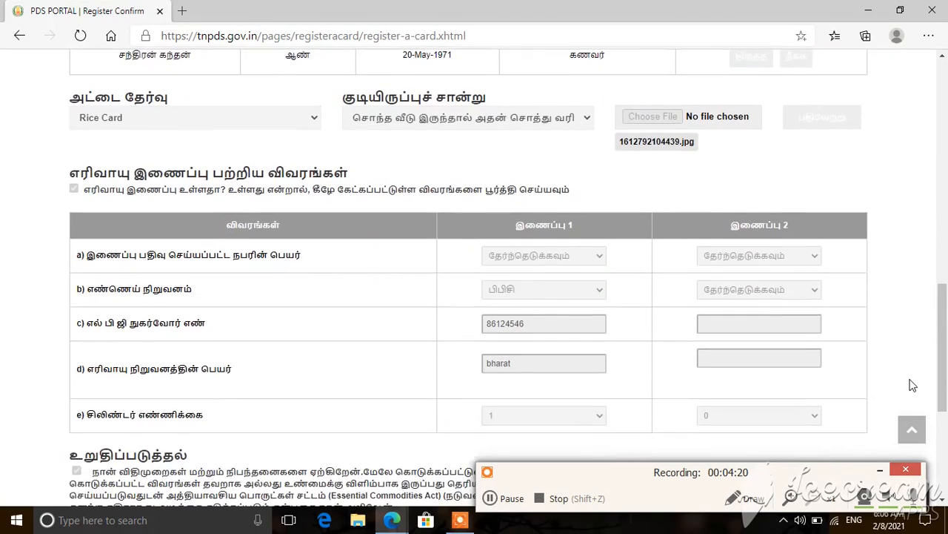
scroll(913, 385, "down", 2)
scroll(913, 386, "up", 4)
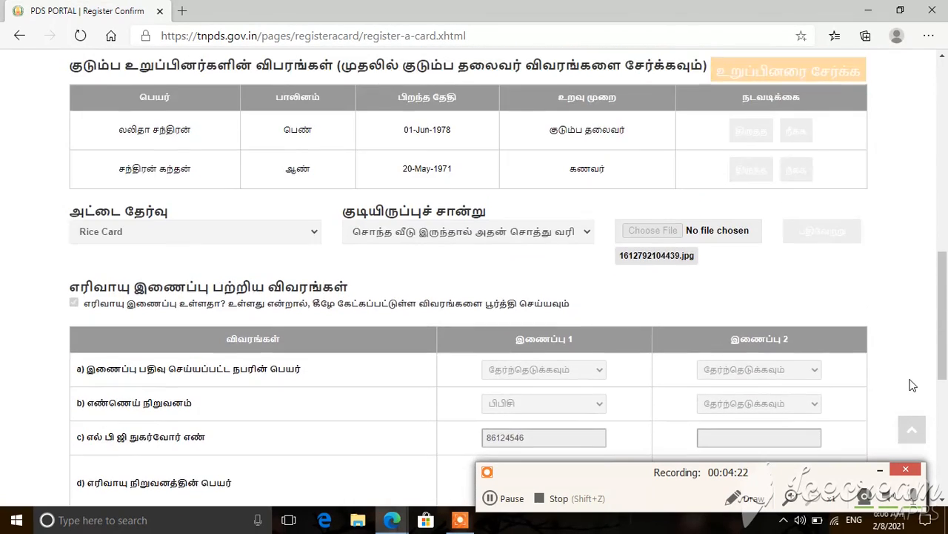
scroll(913, 385, "down", 5)
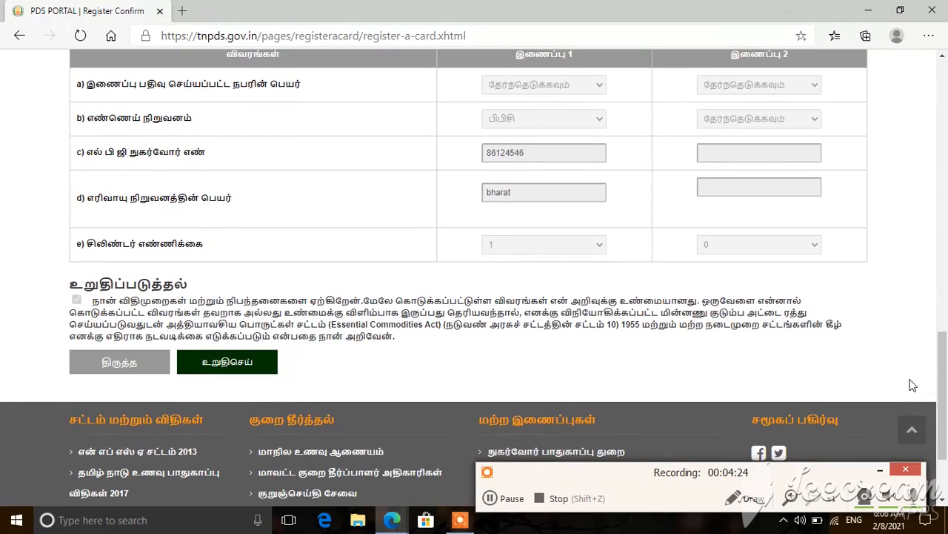
left_click(241, 364)
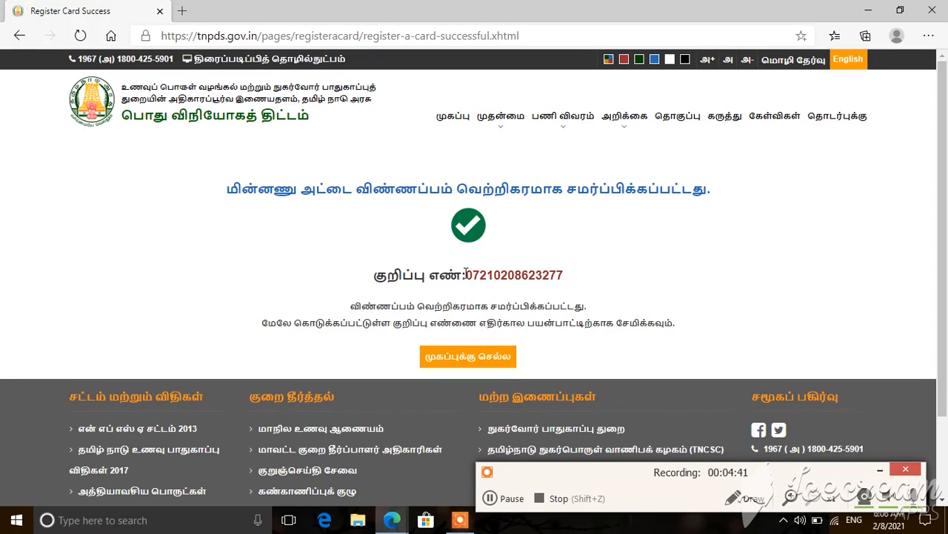
Step: Select the application reference number on the success page and bring up its Copy menu
left_click_drag(466, 273, 563, 270)
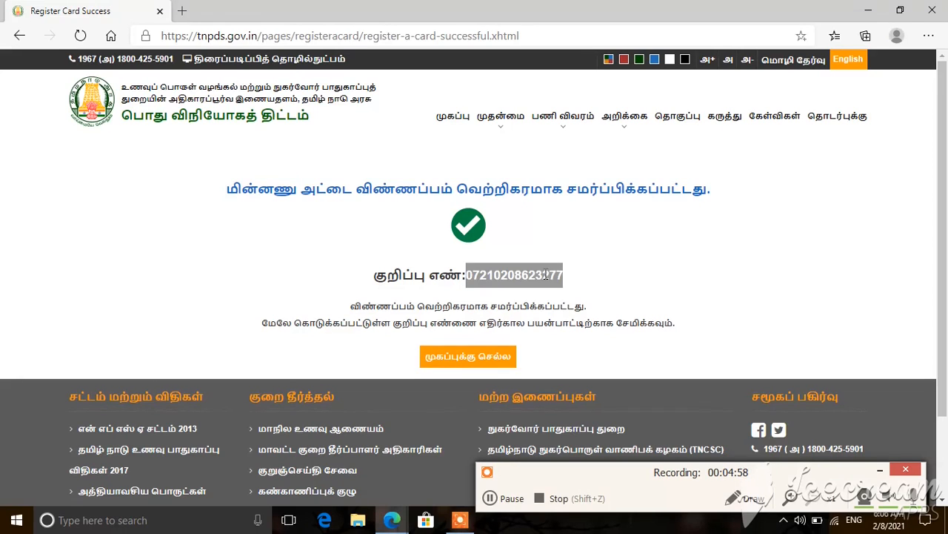
right_click(546, 275)
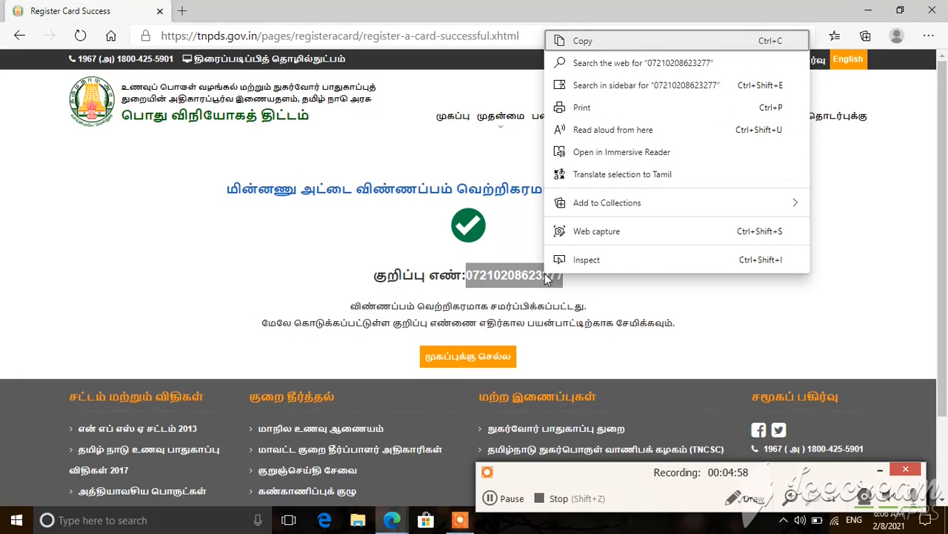